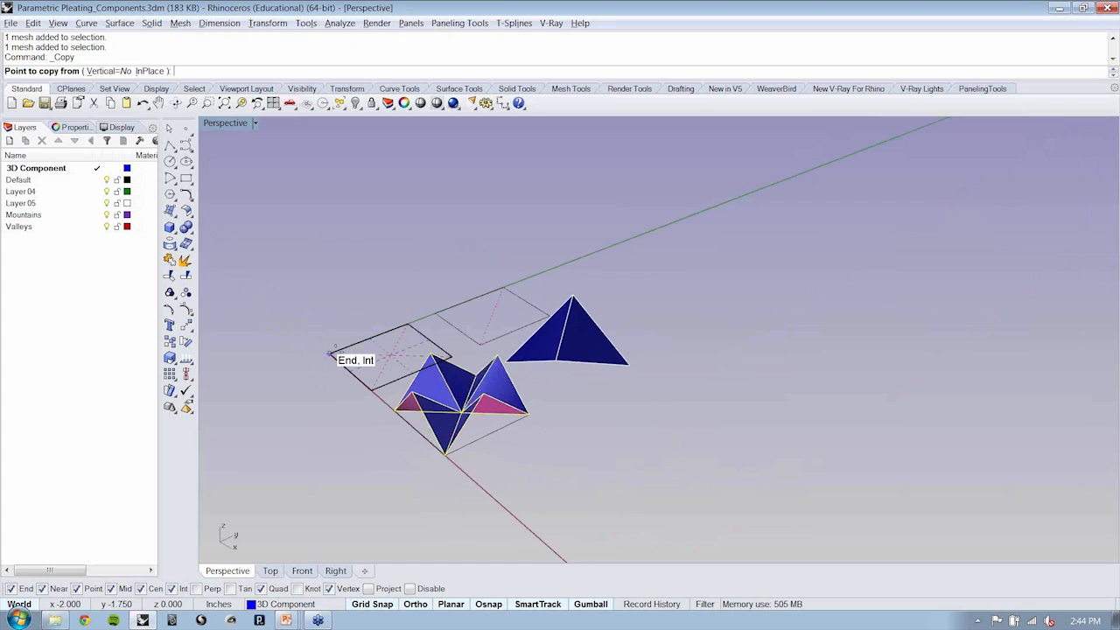
Step: Copy the folded mesh 3 inches along the X axis, using the origin as base point
click(331, 354)
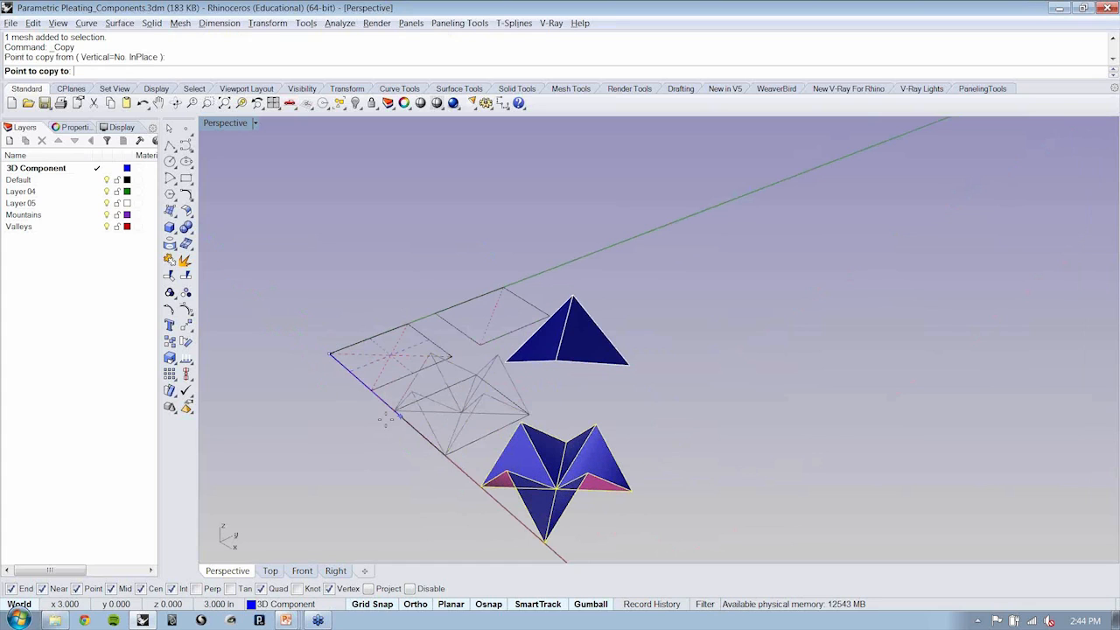
right_click(470, 490)
mouse_move(471, 490)
shift+right_down()
mouse_move(510, 424)
mouse_move(537, 445)
shift+right_up()
Step: Move the copied mesh another 3 inches along the X axis, away from the original
click(679, 406)
click(185, 326)
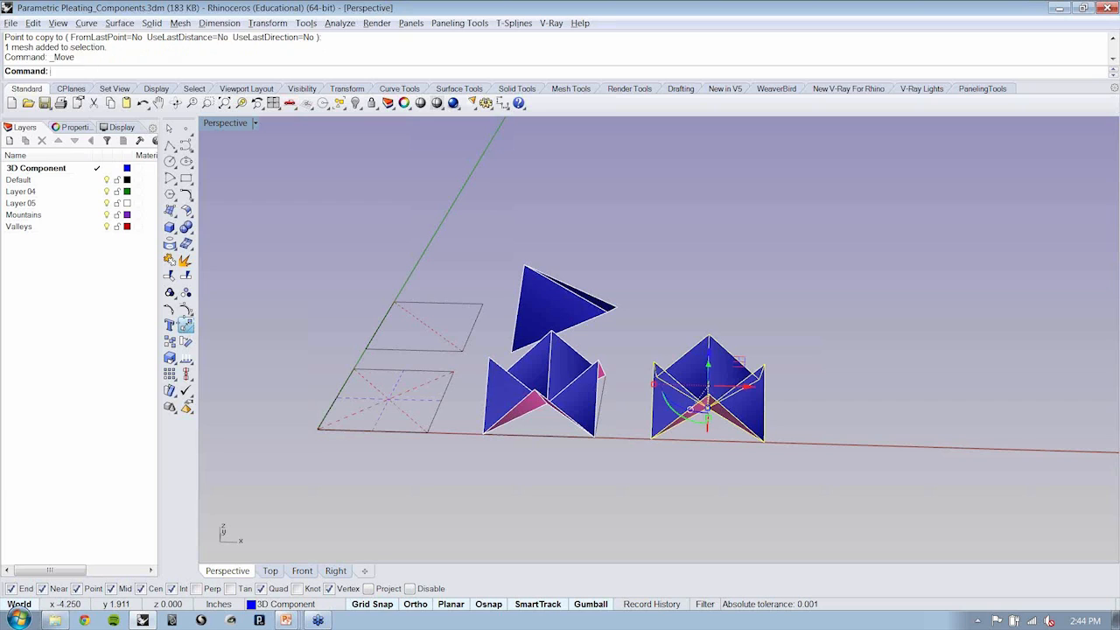
click(427, 433)
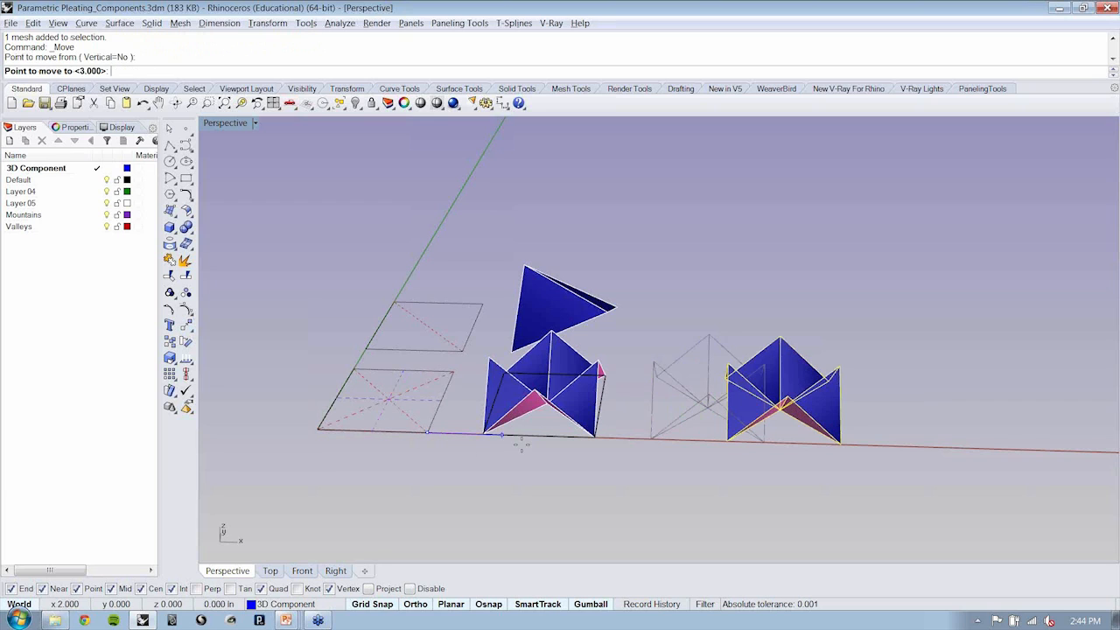
click(584, 436)
right_drag(871, 482, 735, 429)
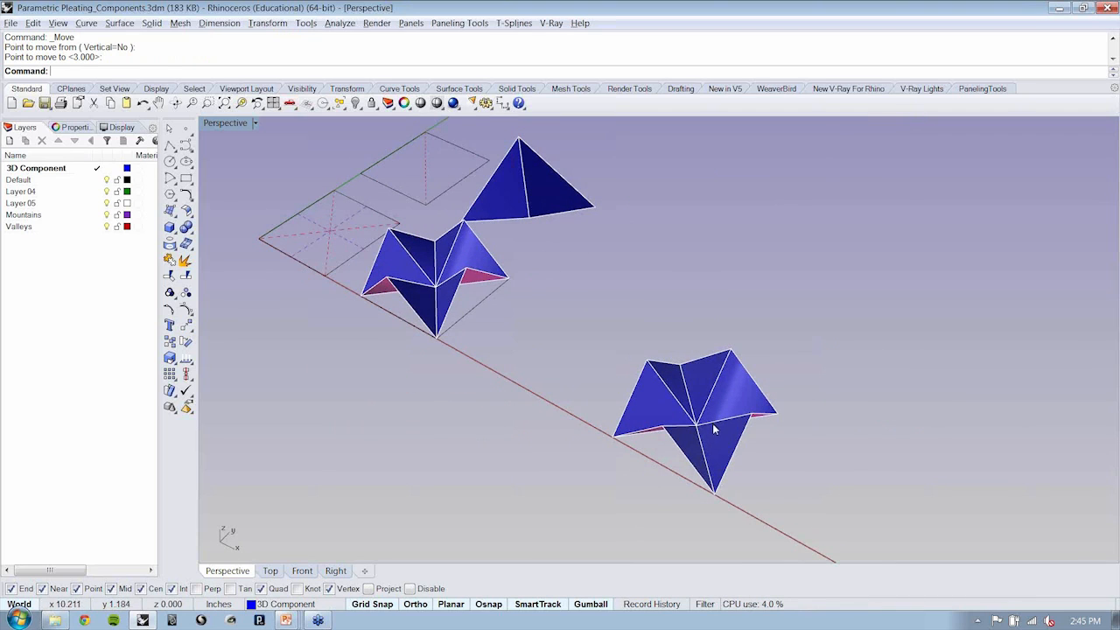
Step: Copy the original mesh's square base outline 6 inches along the X axis, under the moved mesh
click(459, 319)
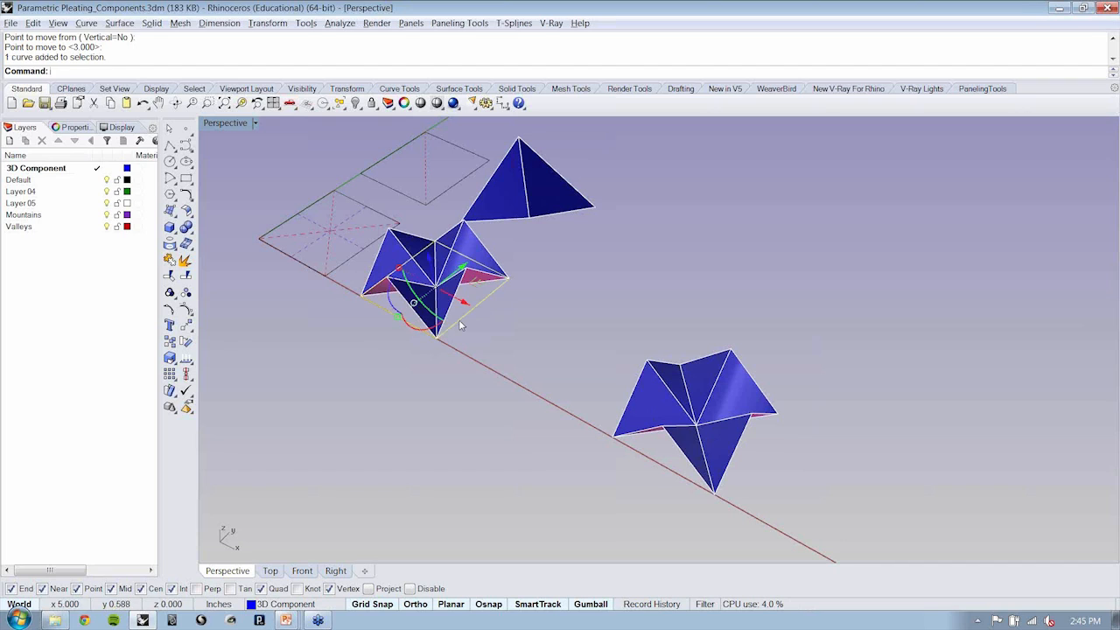
click(169, 340)
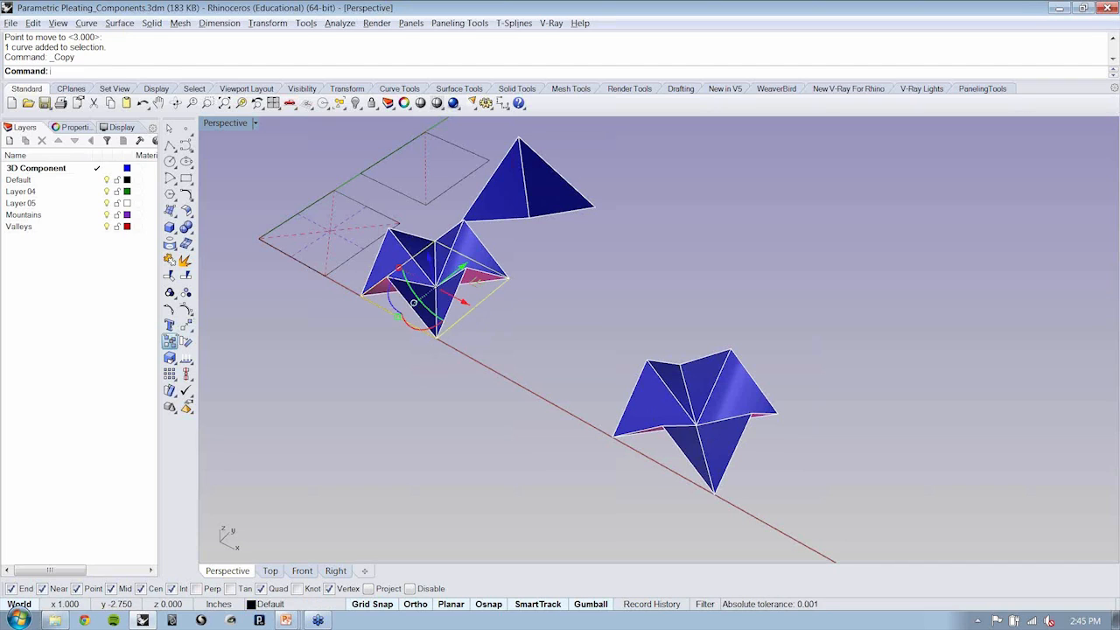
click(360, 296)
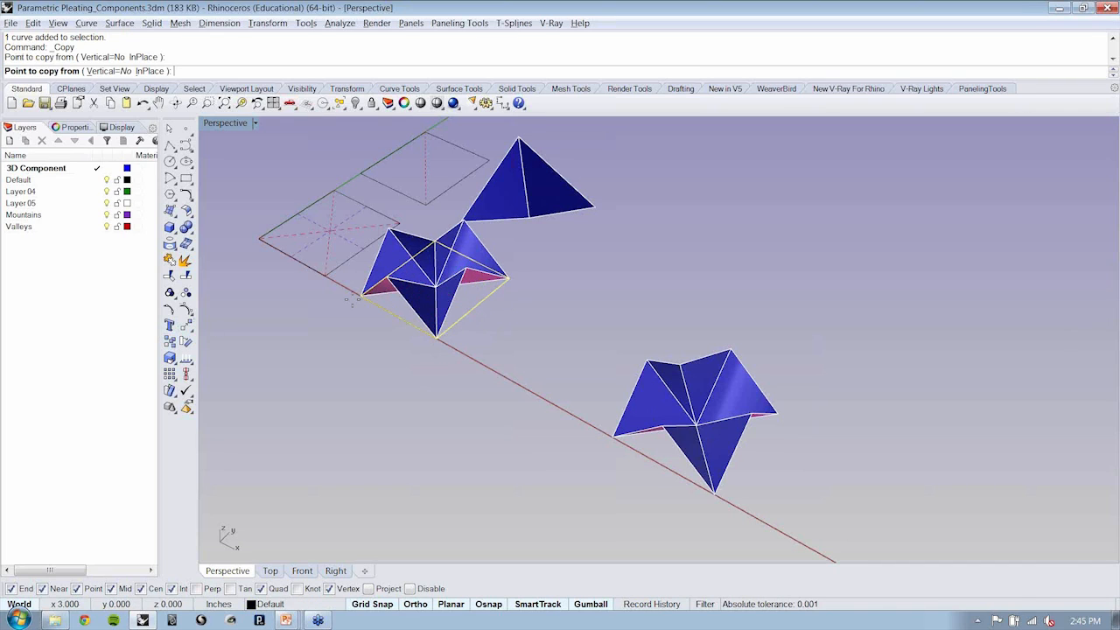
click(614, 435)
key(Return)
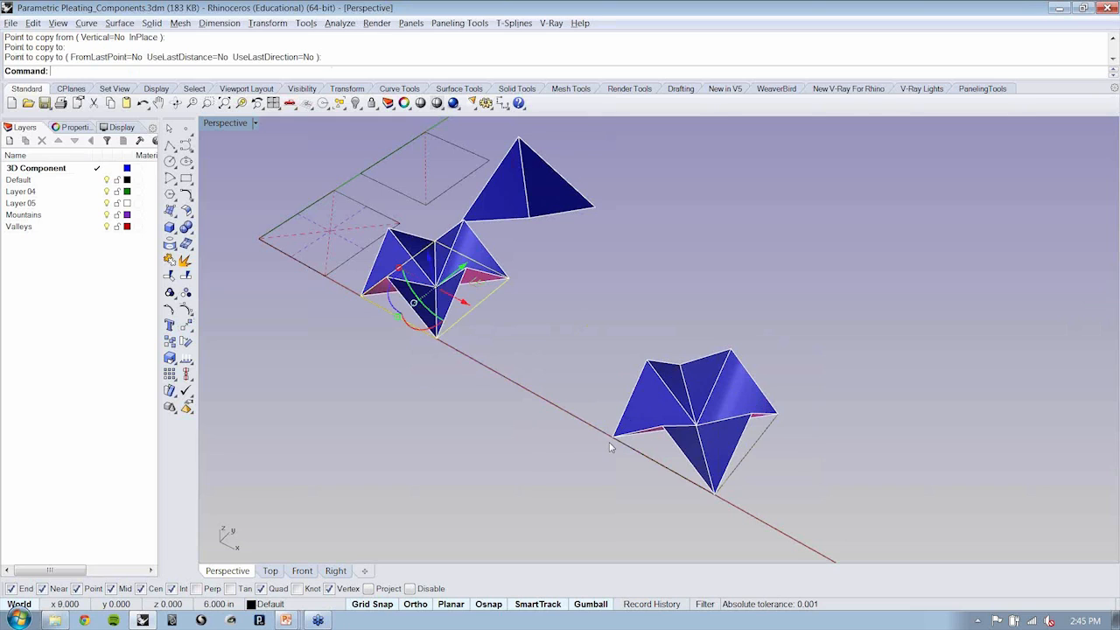
key(Escape)
right_drag(611, 447, 761, 444)
scroll(742, 450, up, 2)
click(730, 444)
key(Escape)
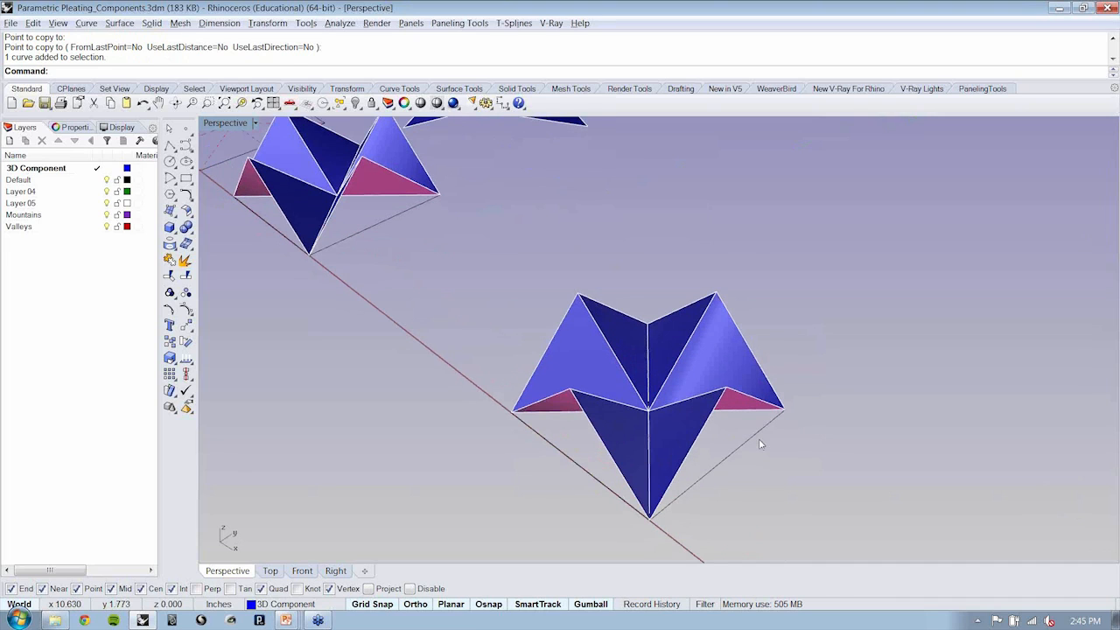
Step: Try chaining three copies of the new mesh along the Y axis at 2-inch spacing, and undo the copies
click(612, 408)
scroll(492, 376, down, 4)
right_drag(493, 384, 573, 442)
click(170, 343)
click(552, 442)
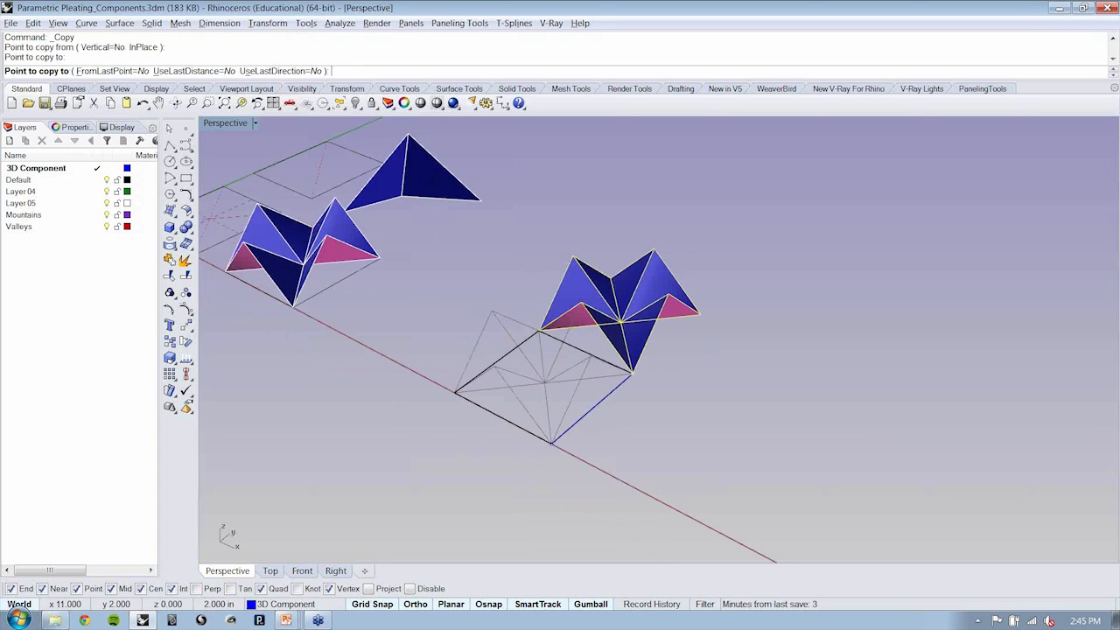
click(701, 313)
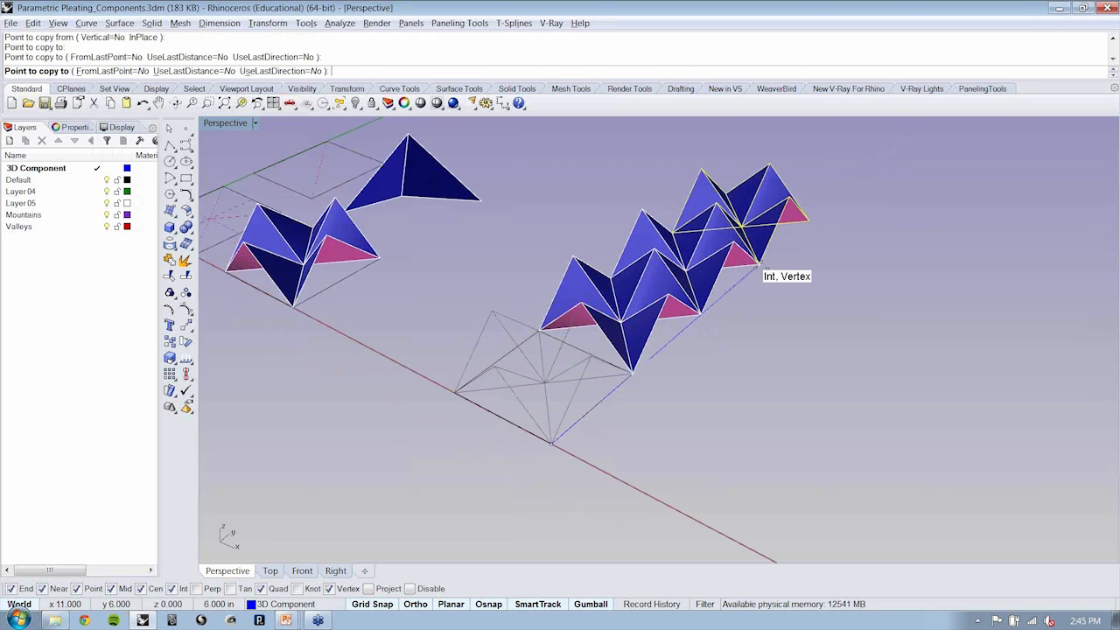
click(758, 264)
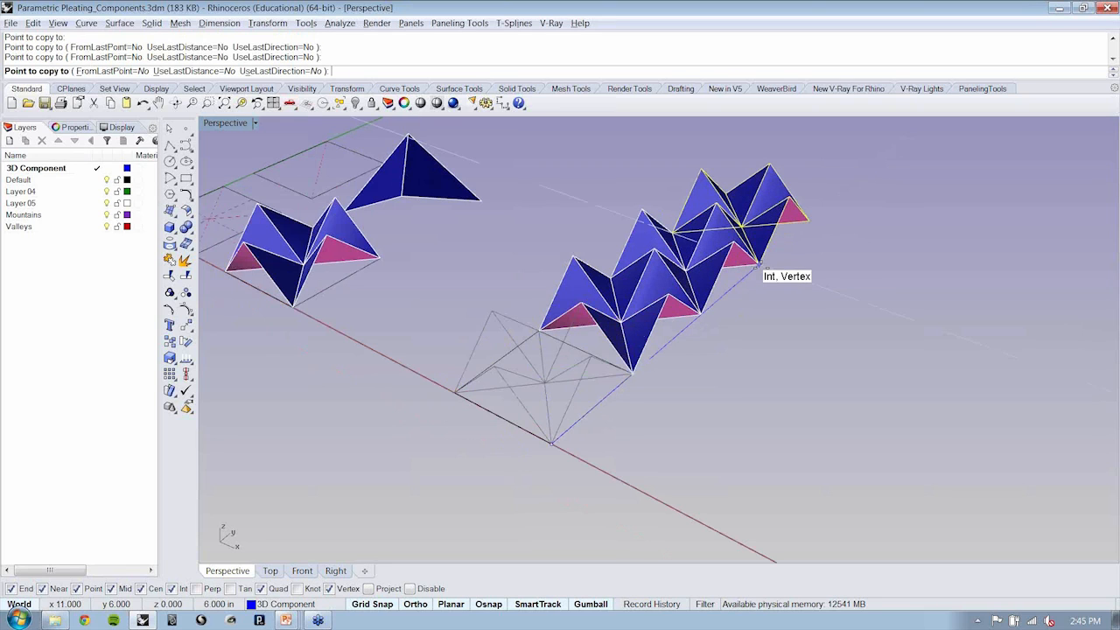
key(Return)
right_drag(779, 284, 654, 393)
key(ctrl+z)
Step: Try chaining three copies of the mesh with its base outline along the X axis at 2-inch spacing, and undo them
drag(655, 389, 595, 346)
key(Return)
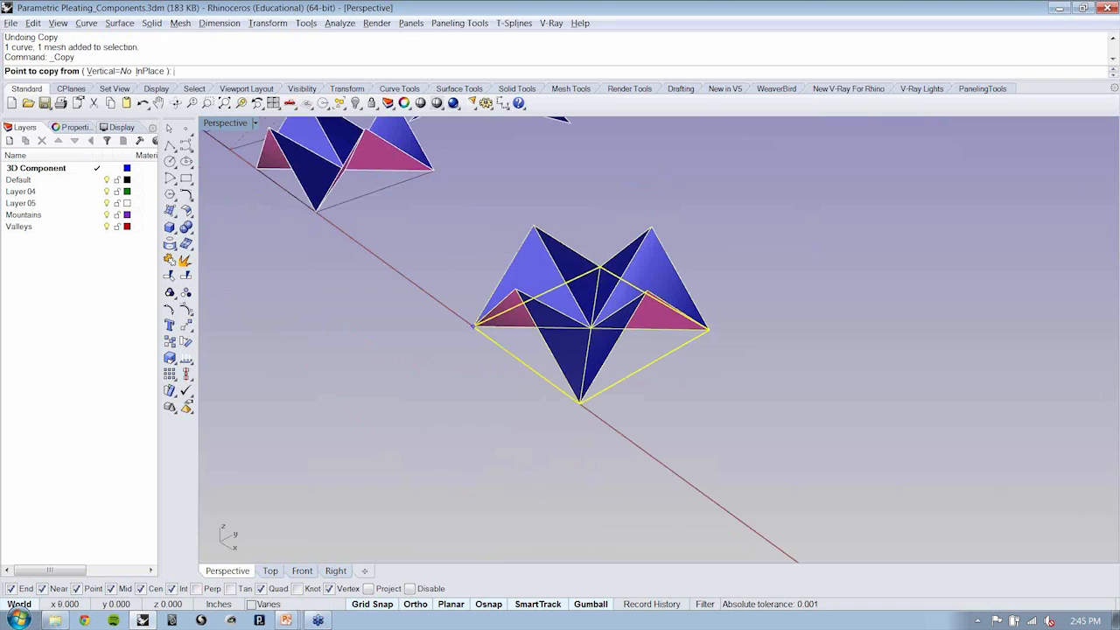
click(474, 325)
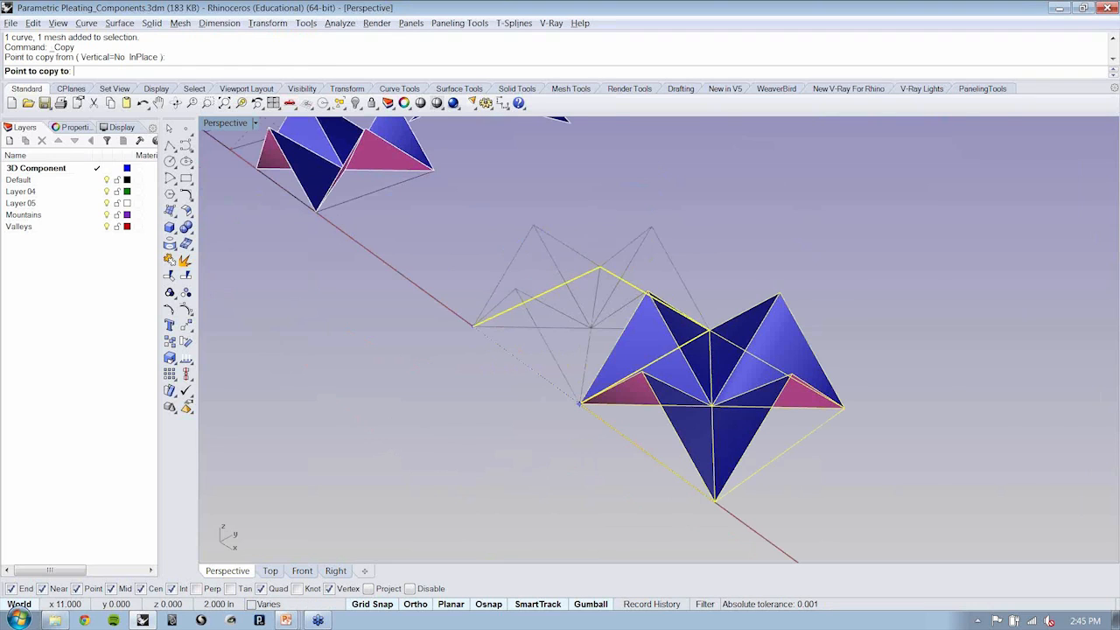
click(579, 404)
right_drag(579, 404, 822, 374)
click(822, 375)
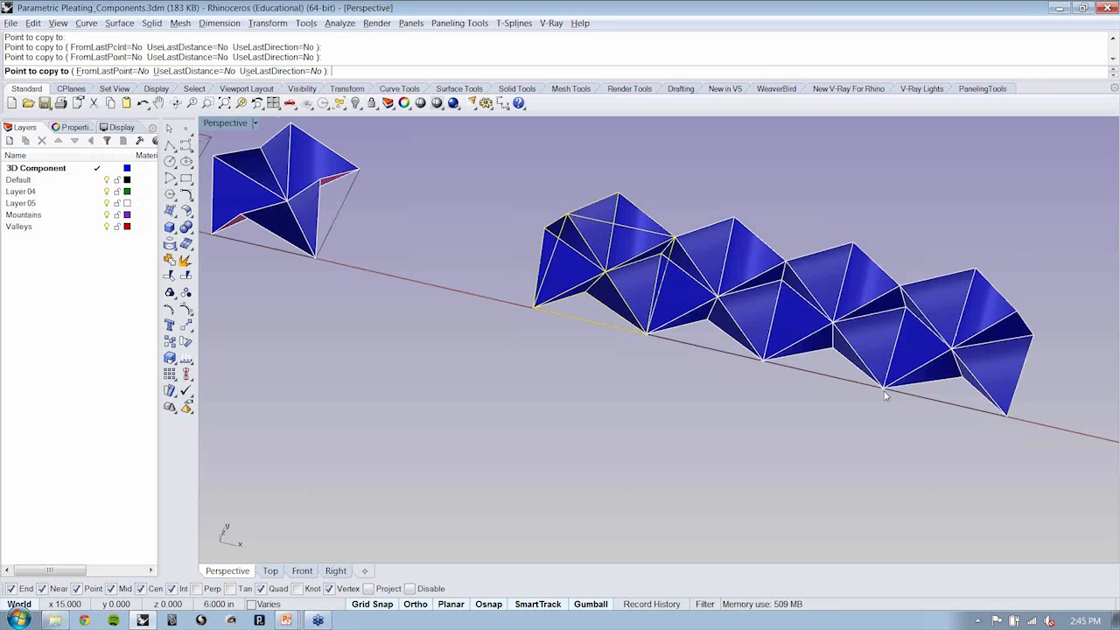
right_click(884, 395)
right_drag(885, 395, 467, 365)
key(ctrl+z)
Step: Highlight the copied mesh and its square base outline to examine the component, and clear the selection
click(502, 395)
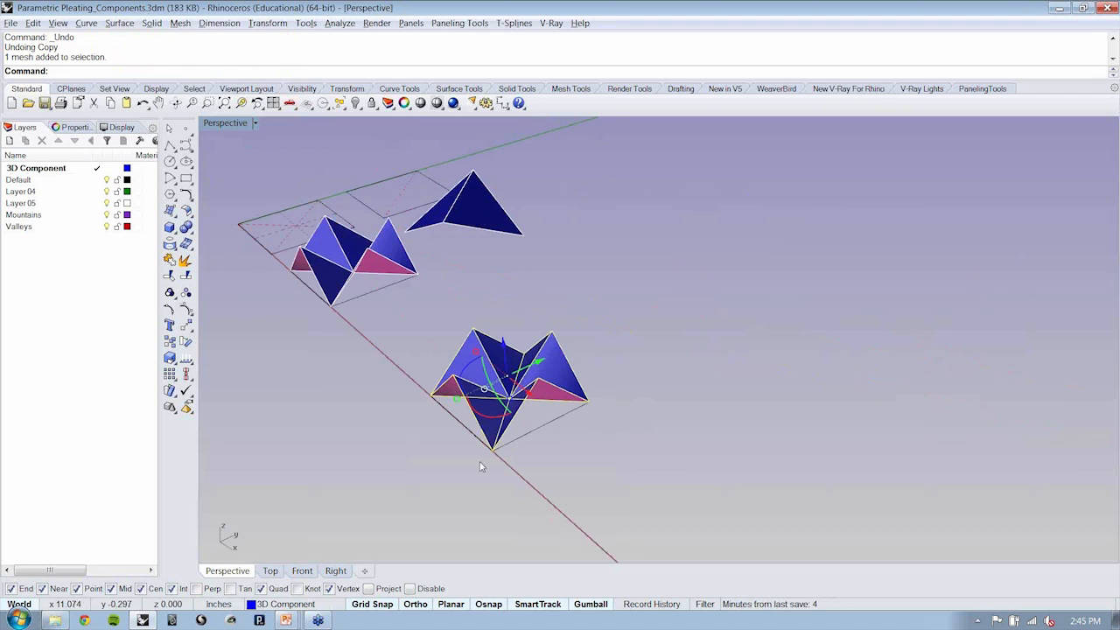
drag(617, 452, 567, 383)
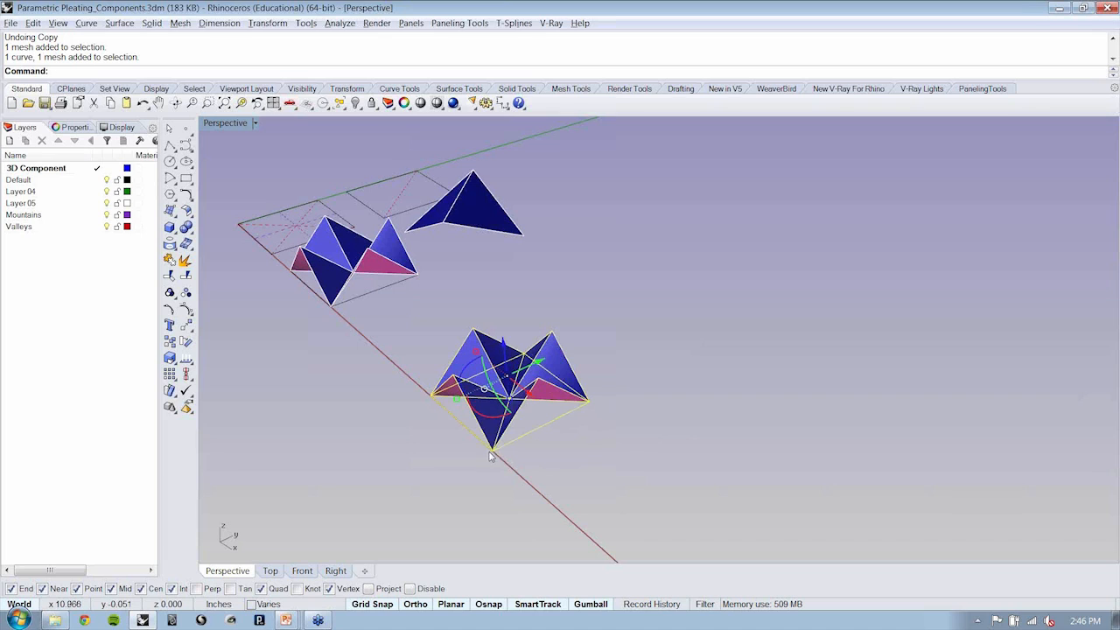
click(549, 438)
click(552, 424)
click(548, 490)
click(537, 435)
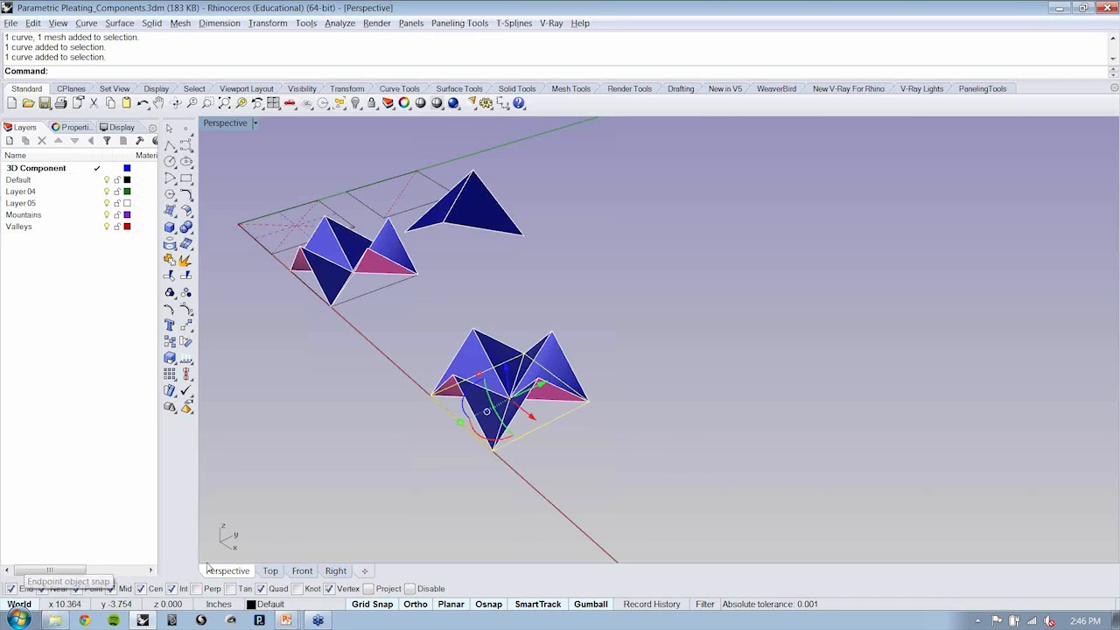
click(517, 493)
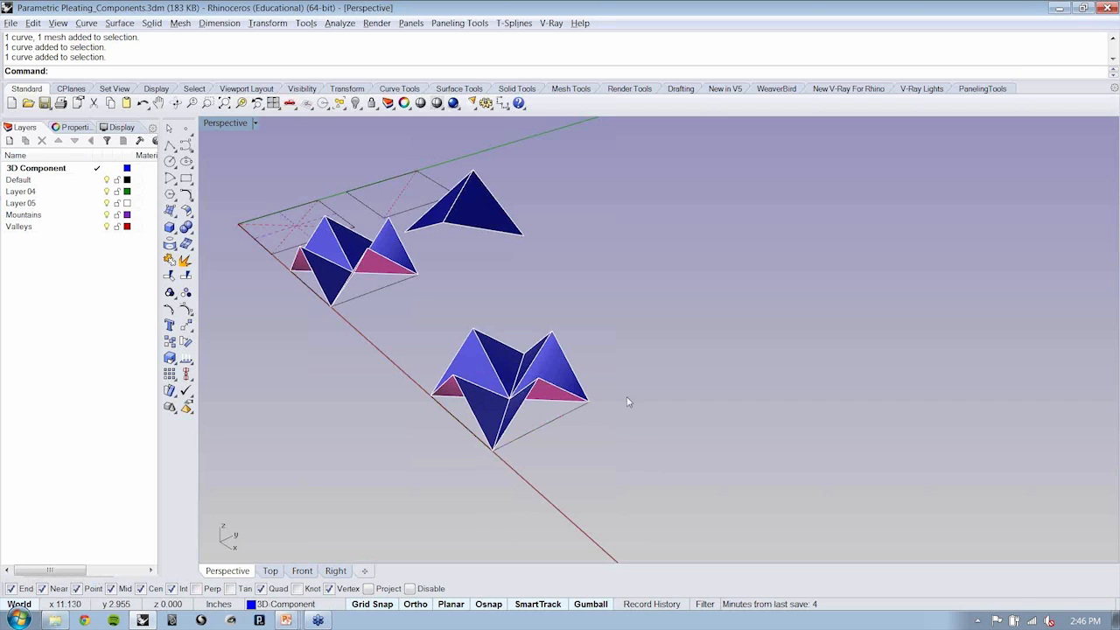
Step: Switch to the PowerPoint webinar presentation to examine the Chain Definition: Translation slide, and return to Rhinoceros
click(287, 619)
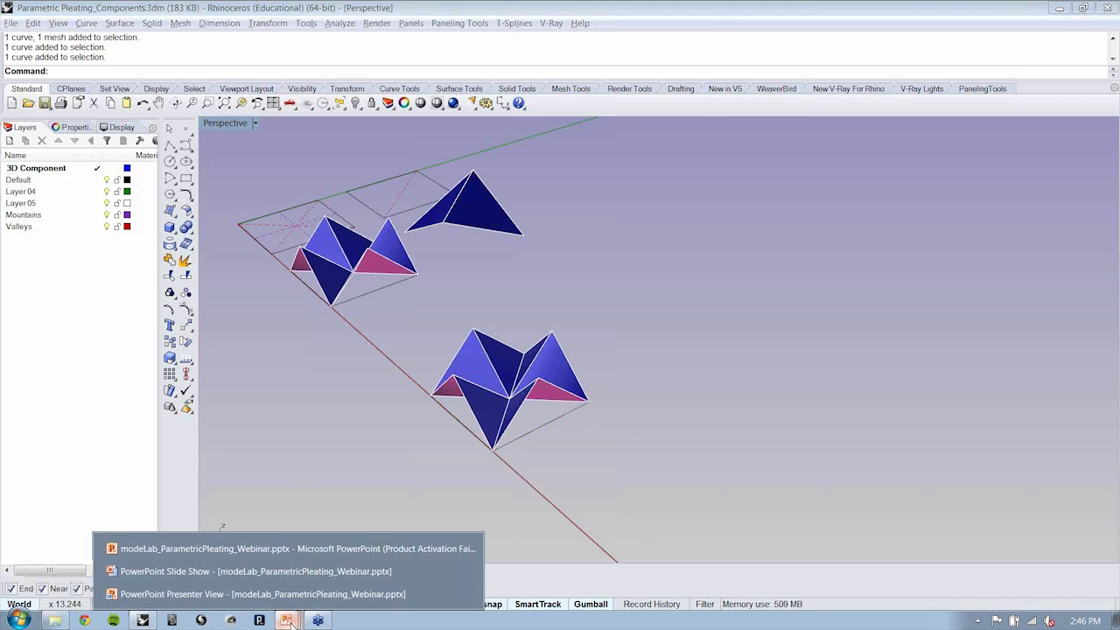
click(317, 548)
key(alt+Tab)
key(alt+Tab)
key(alt+Tab)
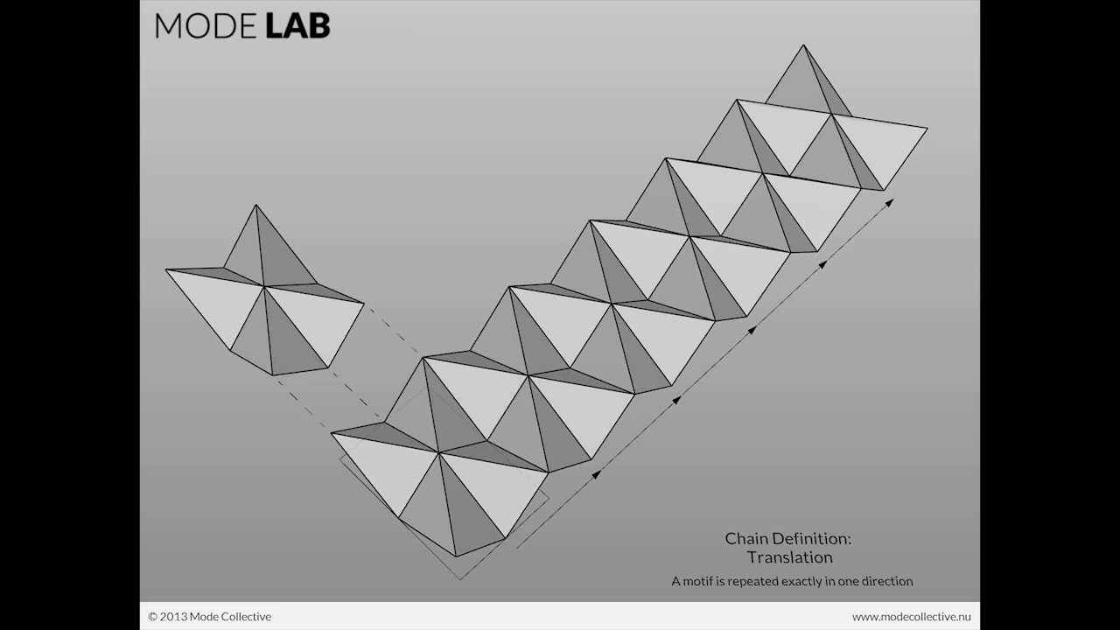
key(alt+Tab)
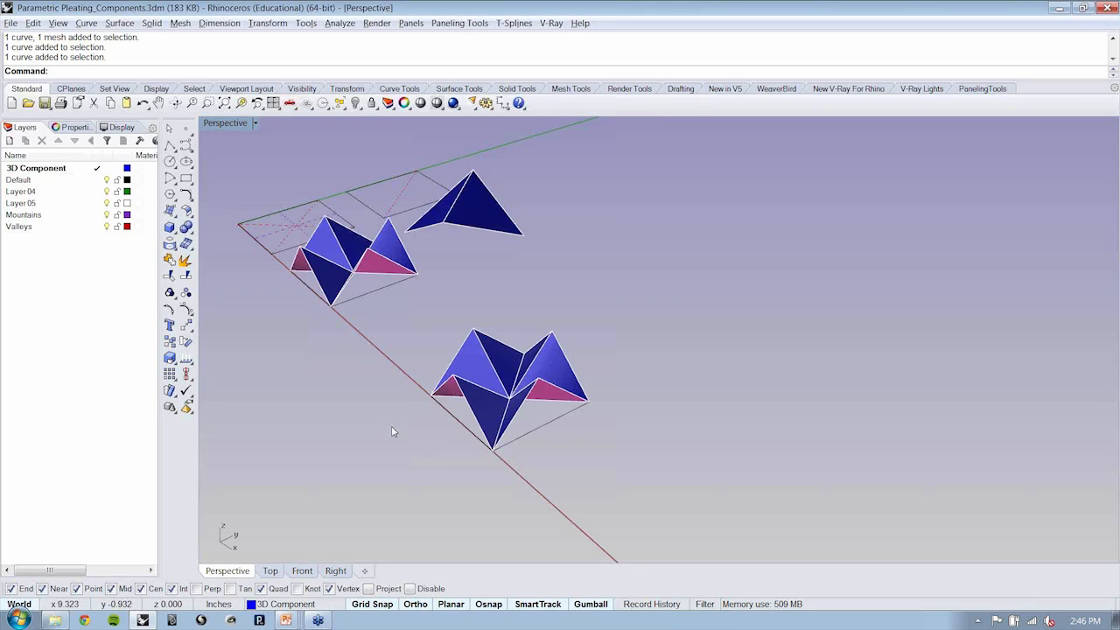
Step: Zoom the Perspective view to the copied mesh with Zoom Selected and deselect it
shift+right_drag(502, 427, 650, 492)
click(617, 398)
text(ZS)
key(Return)
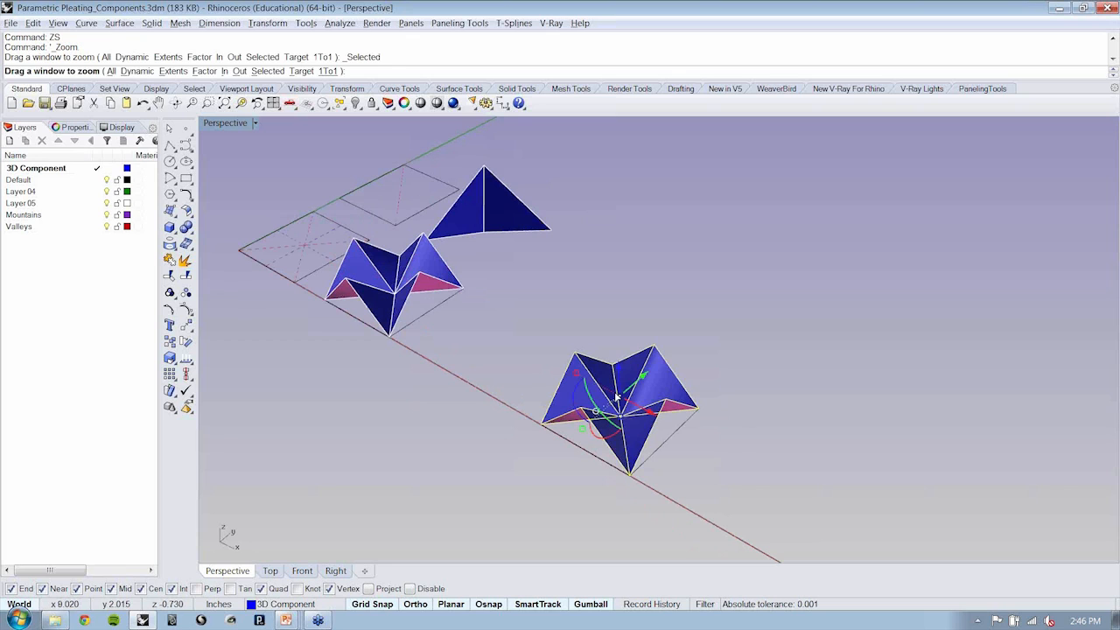
click(862, 490)
right_drag(862, 490, 645, 382)
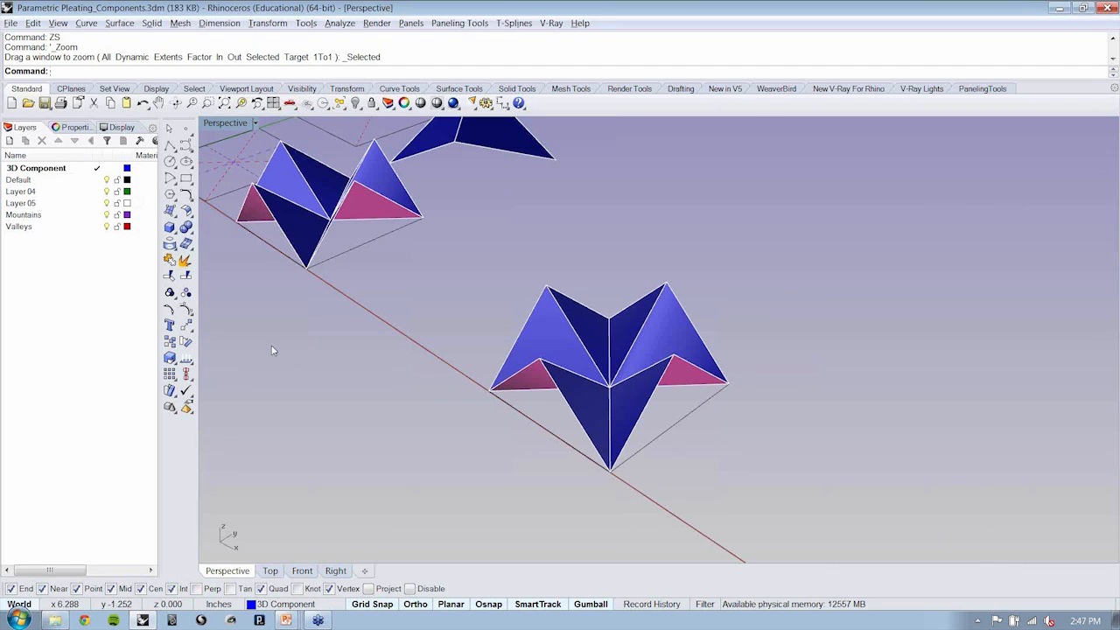
Step: Show the display settings for the Perspective viewport
right_click(25, 131)
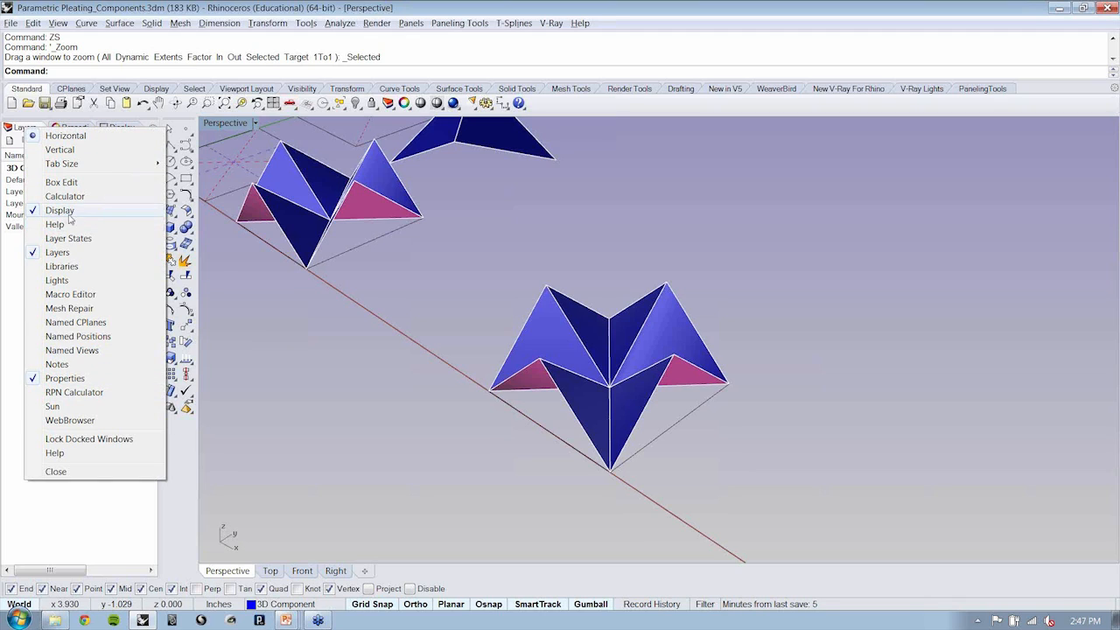
click(8, 329)
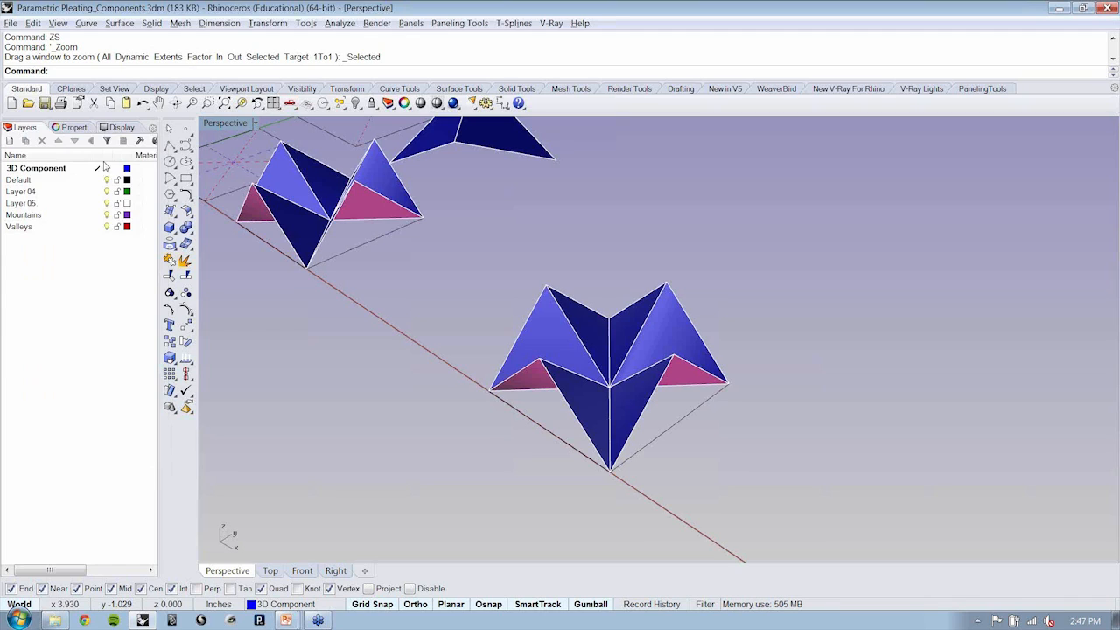
click(122, 128)
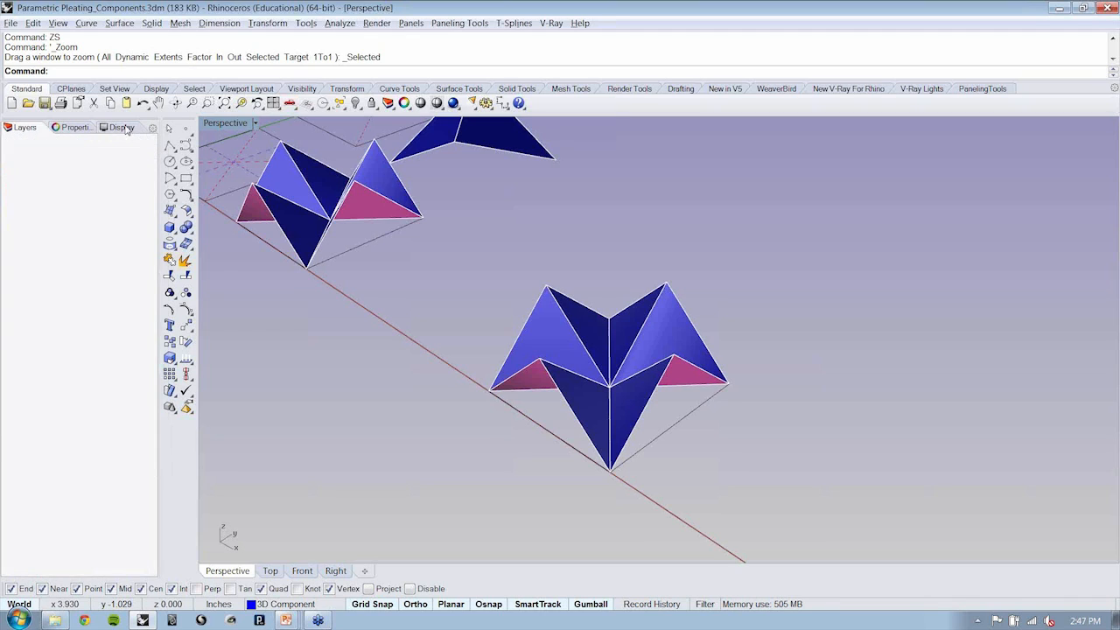
click(242, 122)
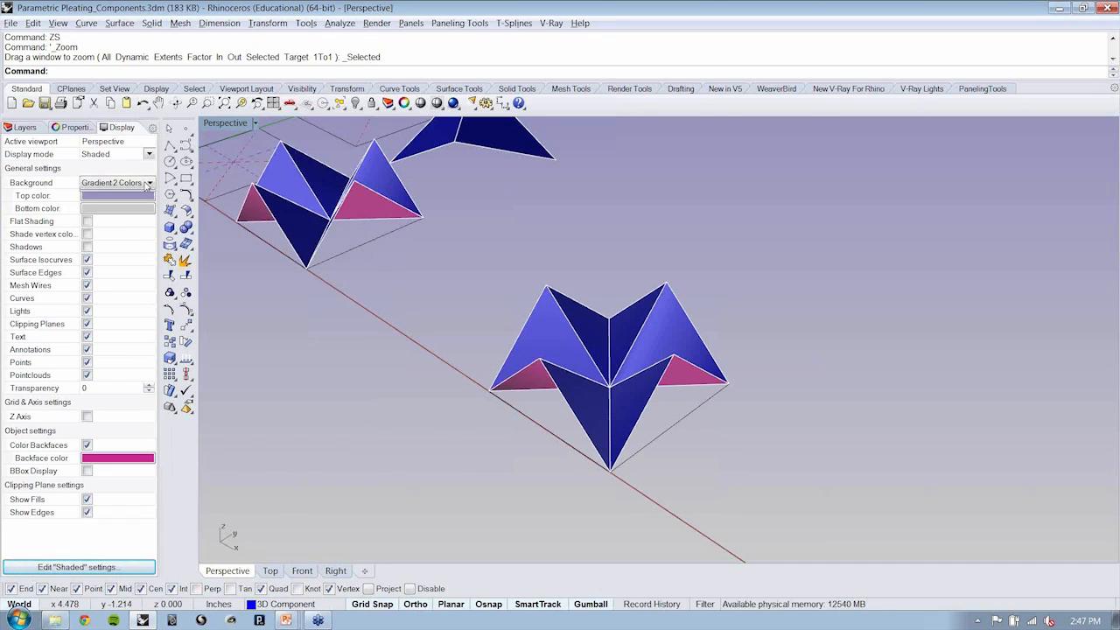
Step: Try a Solid Color background and Flat Shading, restoring Gradient 2 Colors and turning Flat Shading off again
click(148, 183)
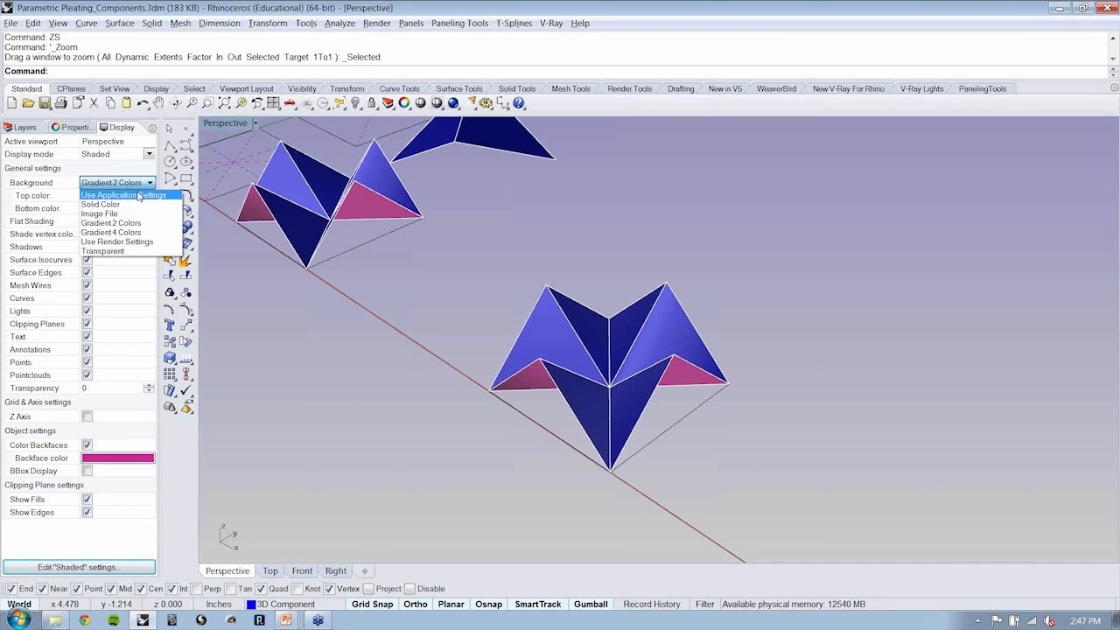
click(139, 204)
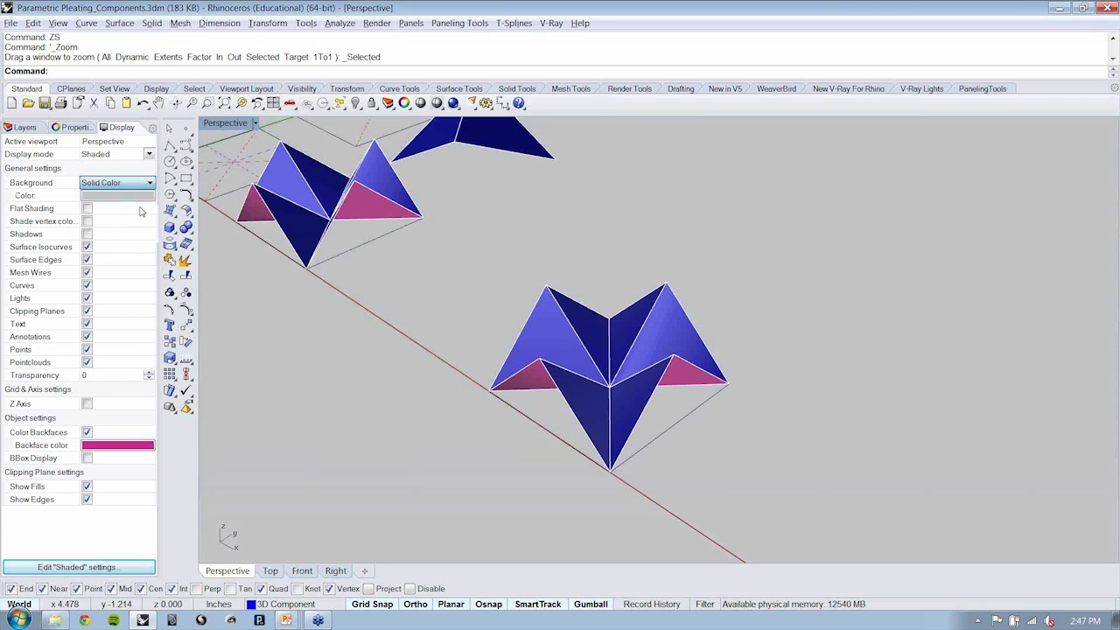
click(148, 183)
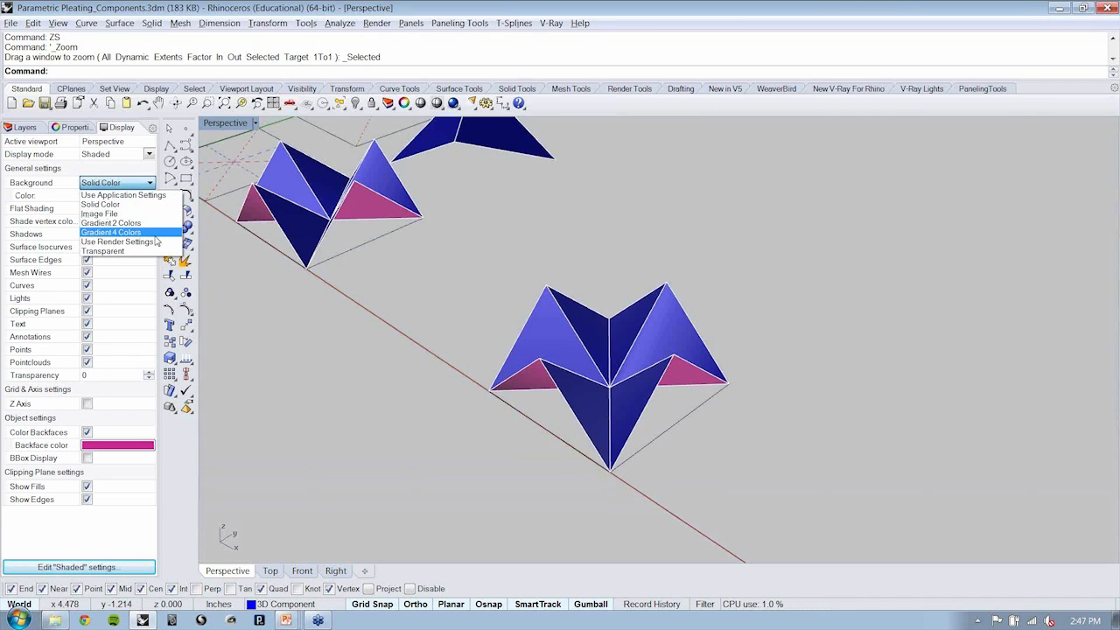
click(123, 223)
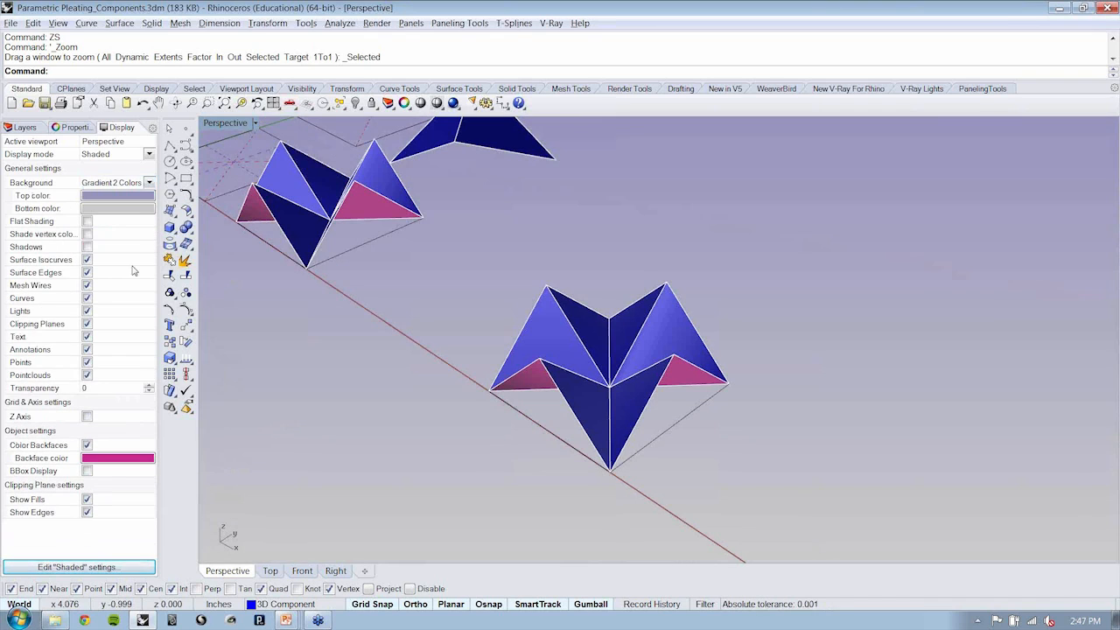
click(87, 223)
click(86, 223)
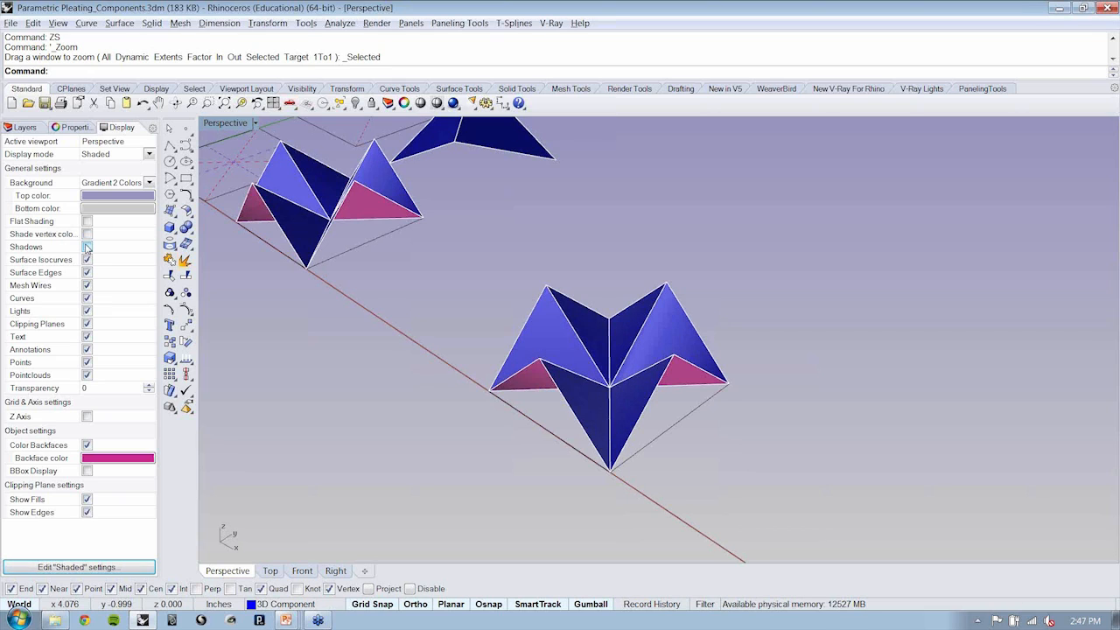
Step: Toggle Color Backfaces off and back on, and set the backface color to light yellow
click(88, 446)
click(86, 445)
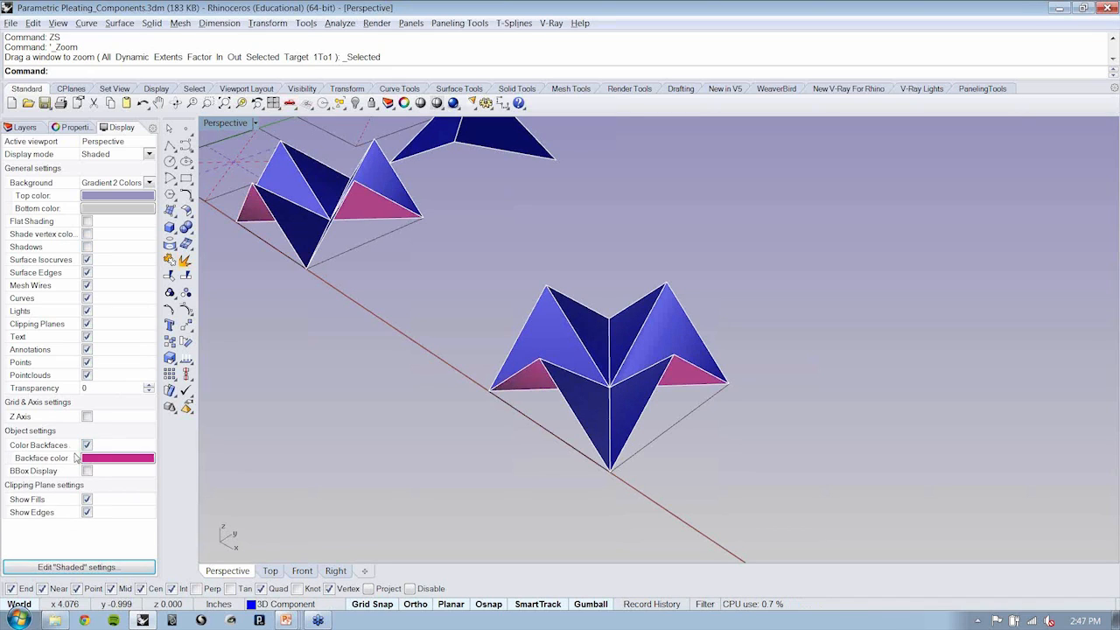
click(116, 458)
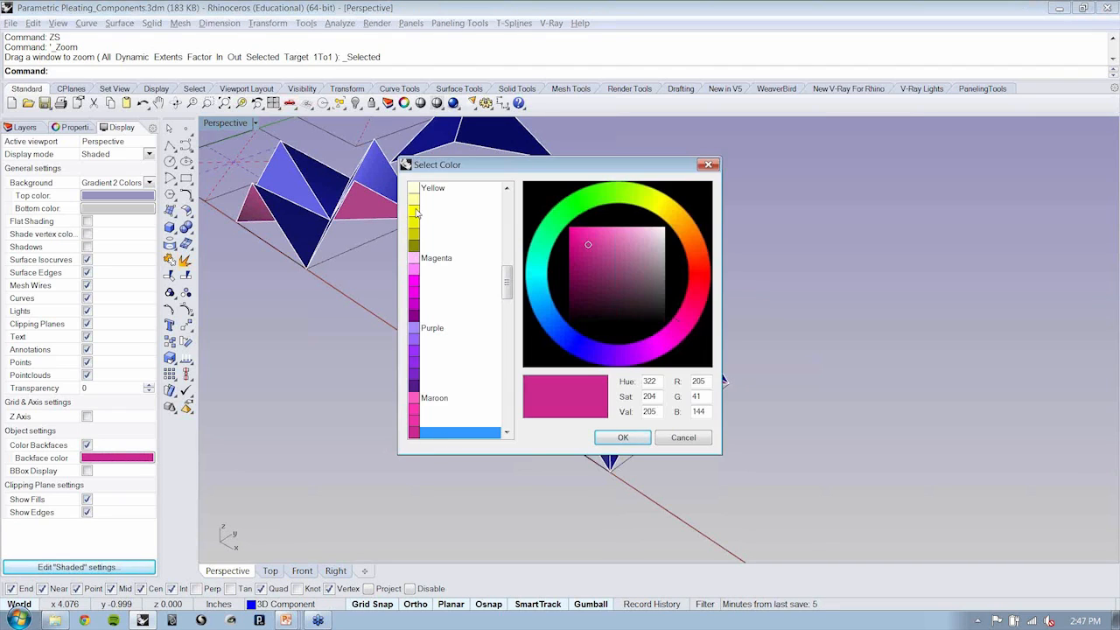
click(428, 198)
click(619, 440)
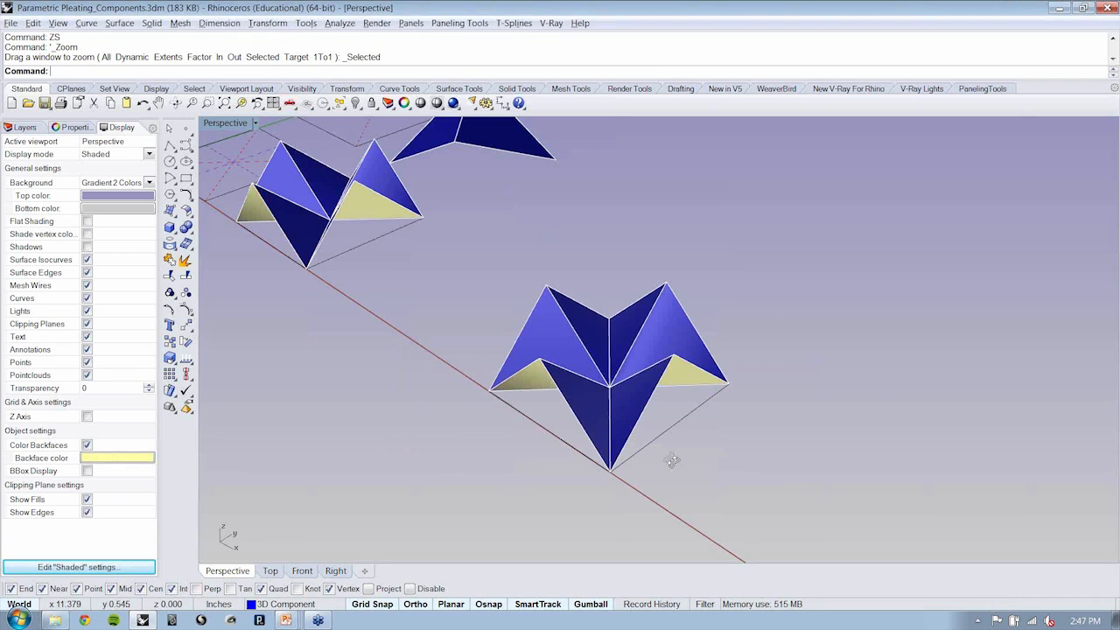
Step: Set the shaded display's backface color to the dark magenta with Hue 300, Sat 255 and Val 139
right_drag(672, 460, 676, 423)
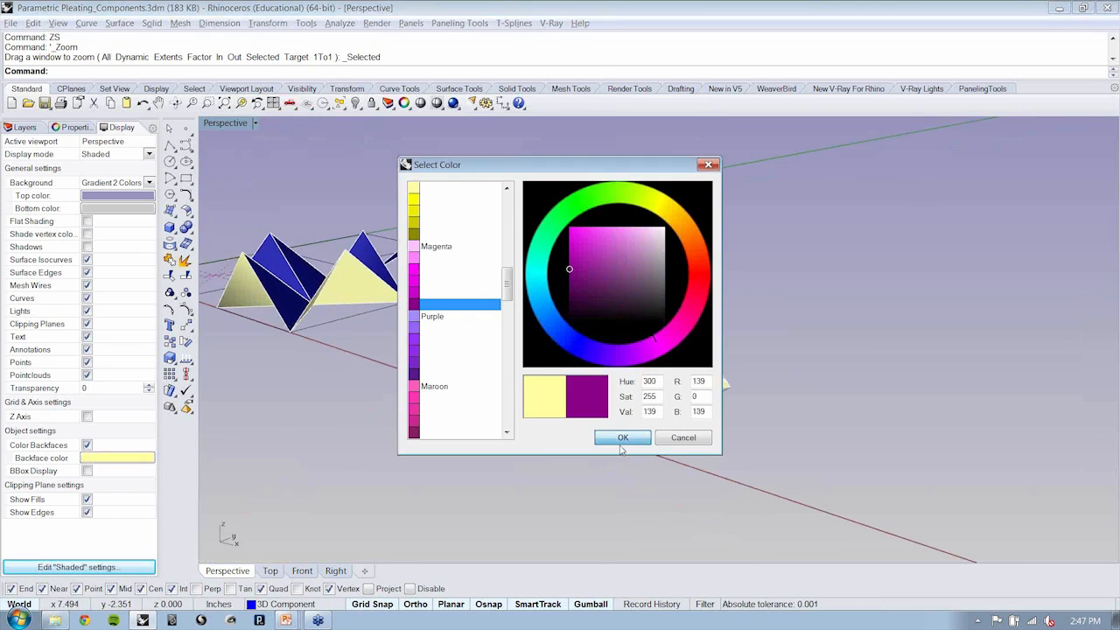
click(621, 440)
right_drag(795, 420, 820, 403)
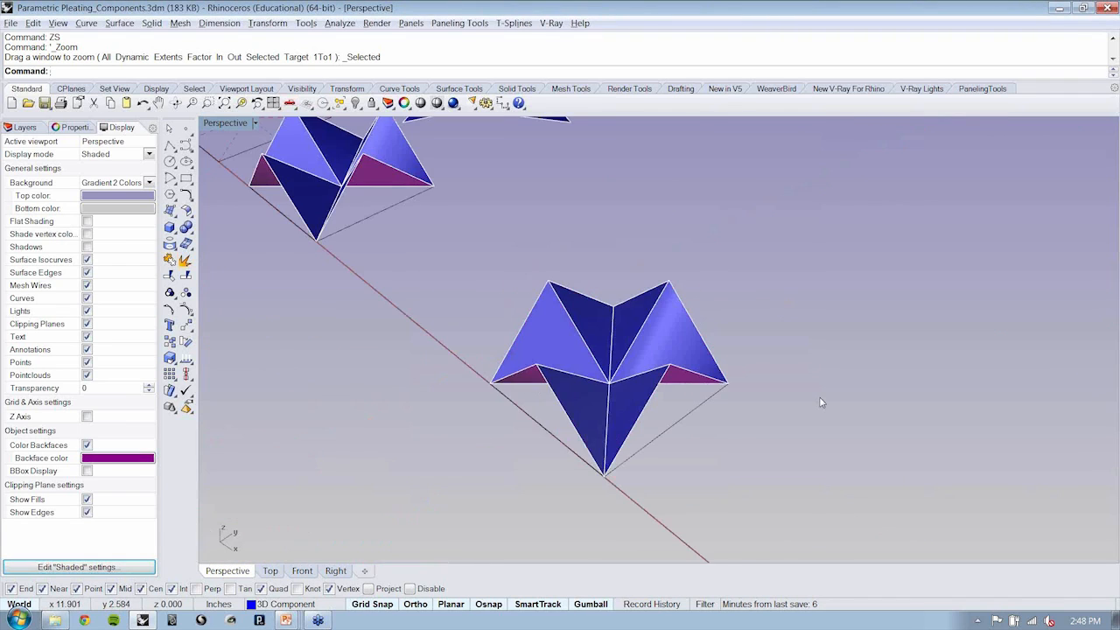
Step: Copy the folded pleat mesh edge to edge along the Y direction, placing the first copy 2 in away
scroll(618, 375, down, 3)
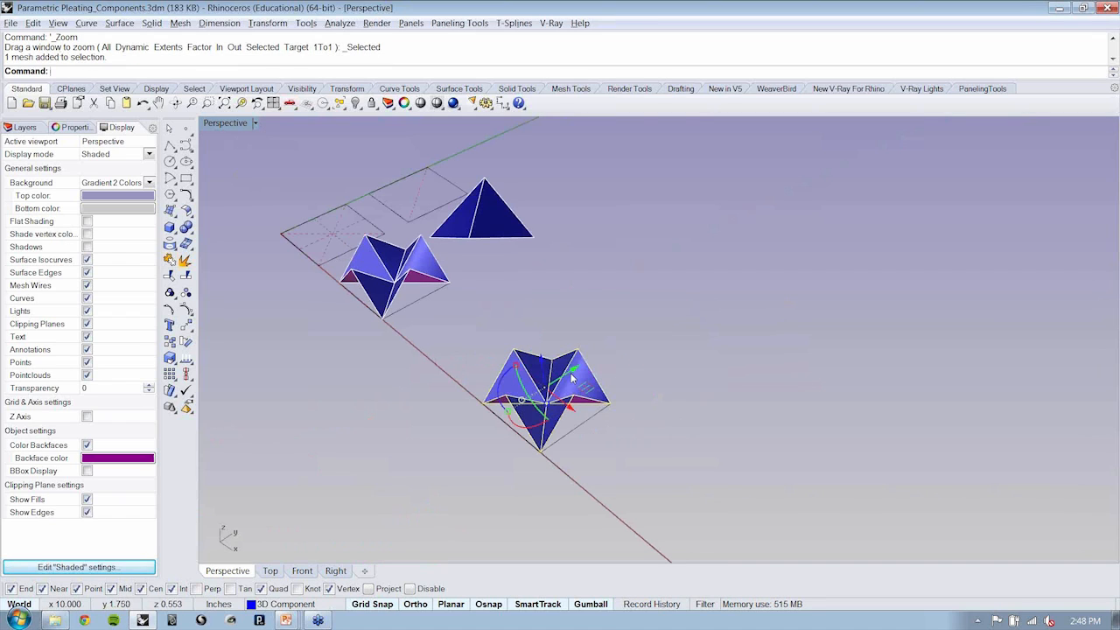
shift+right_drag(572, 378, 497, 380)
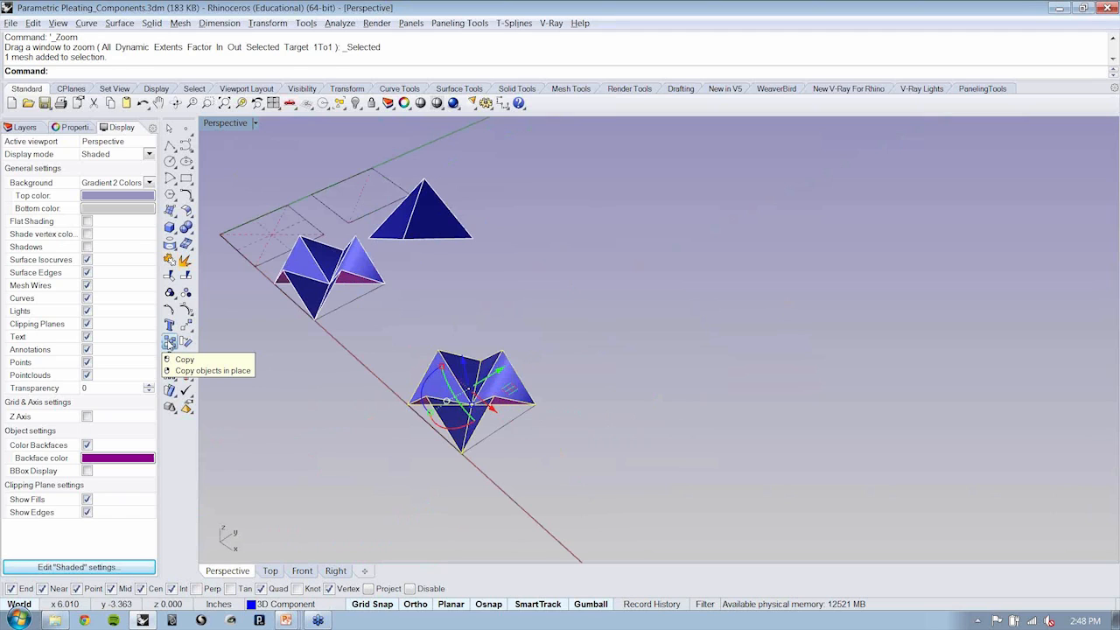
click(169, 341)
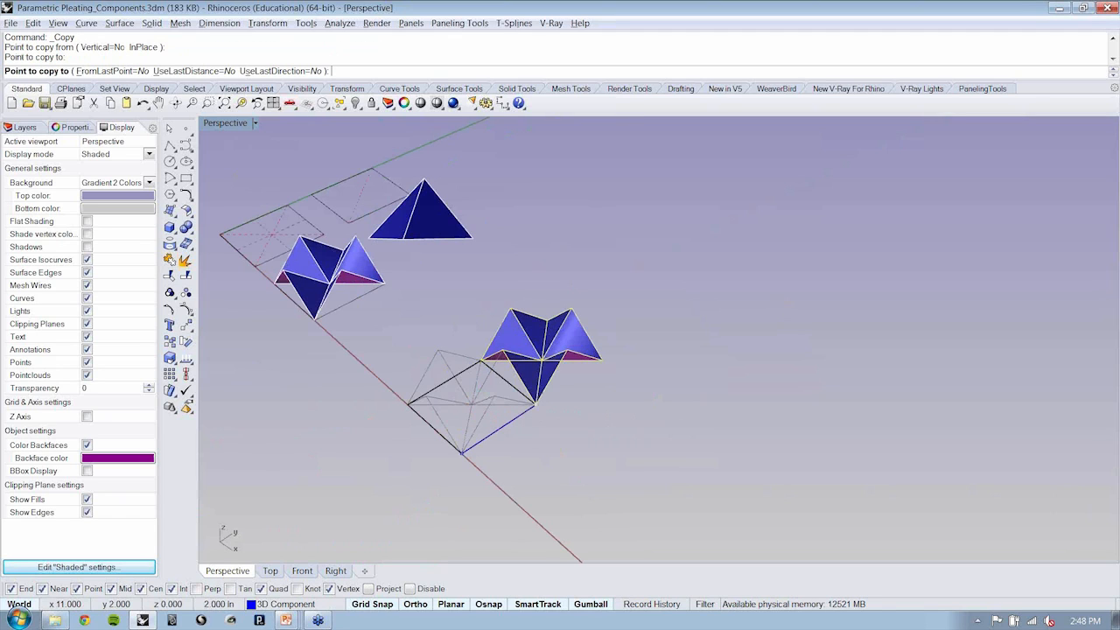
click(603, 359)
click(670, 315)
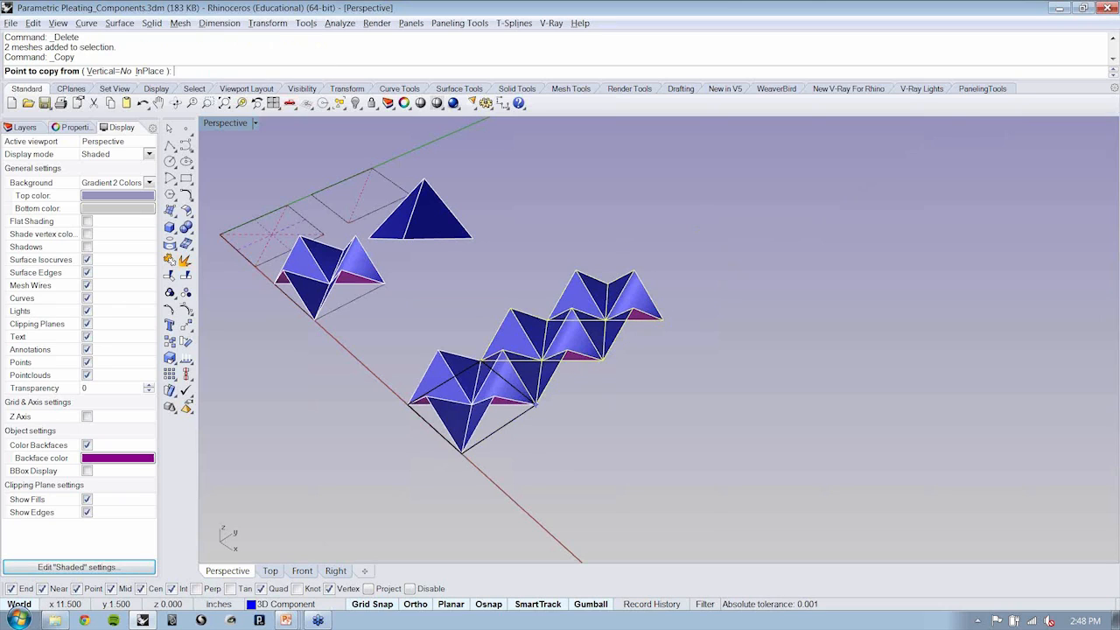
Step: Copy the two new pleat meshes together 4 in along Y to extend the strip to five components
click(535, 404)
click(663, 321)
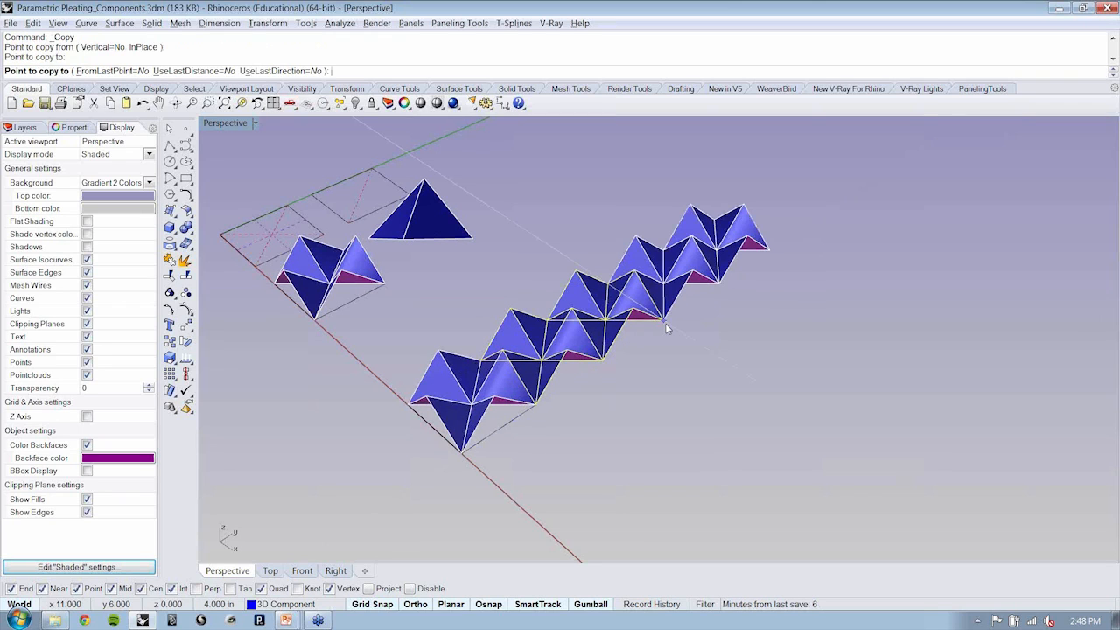
key(Return)
Step: Try rotating the five-component strip 180 degrees with the gumball and undo the rotation
right_drag(667, 328, 703, 374)
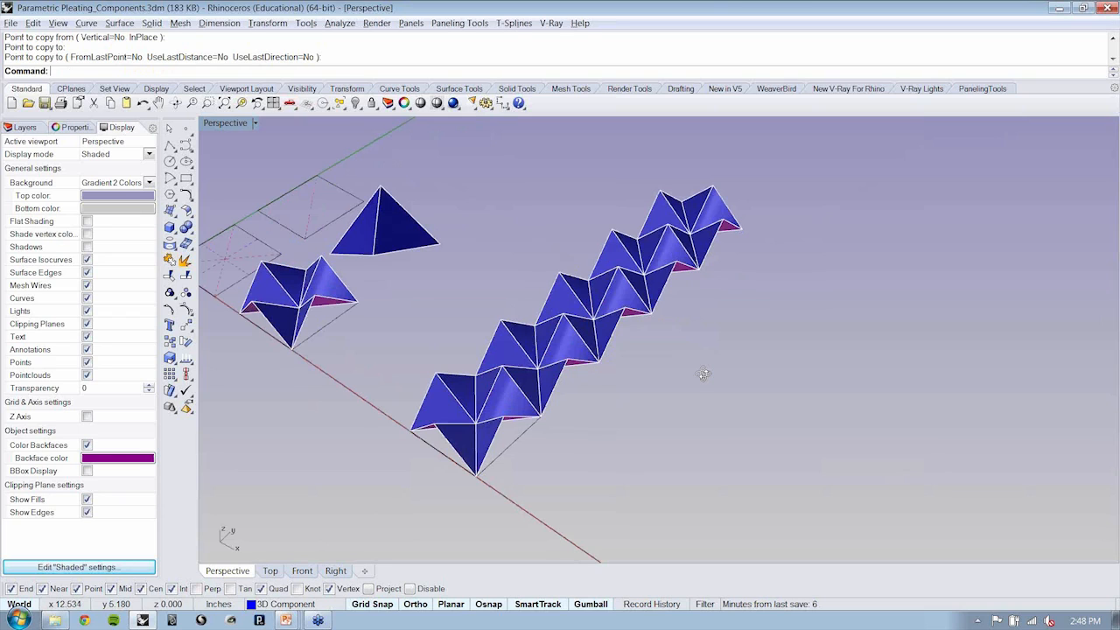
right_drag(703, 375, 534, 443)
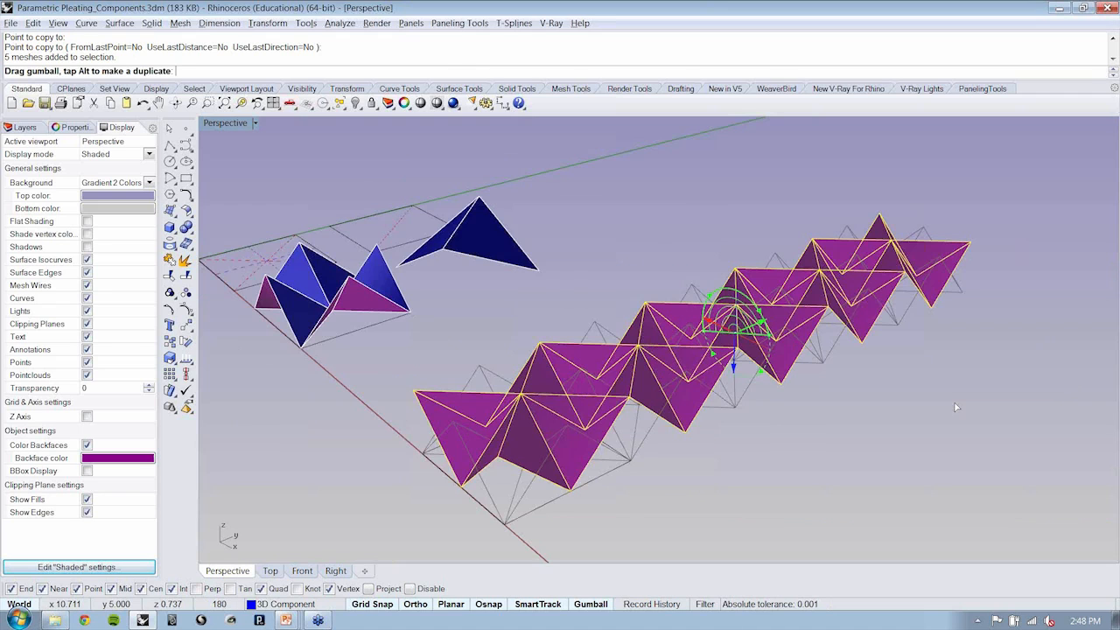
key(ctrl+z)
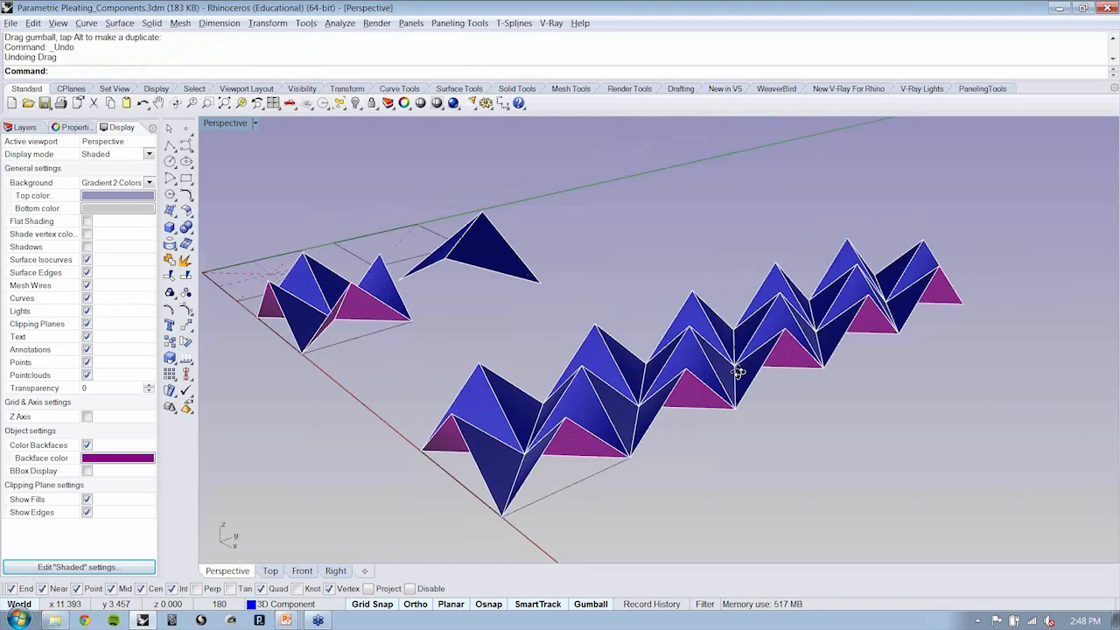
Step: Switch to the PowerPoint webinar presentation to examine the Grid Based Modeling slide, and return to Rhinoceros
key(alt+Tab)
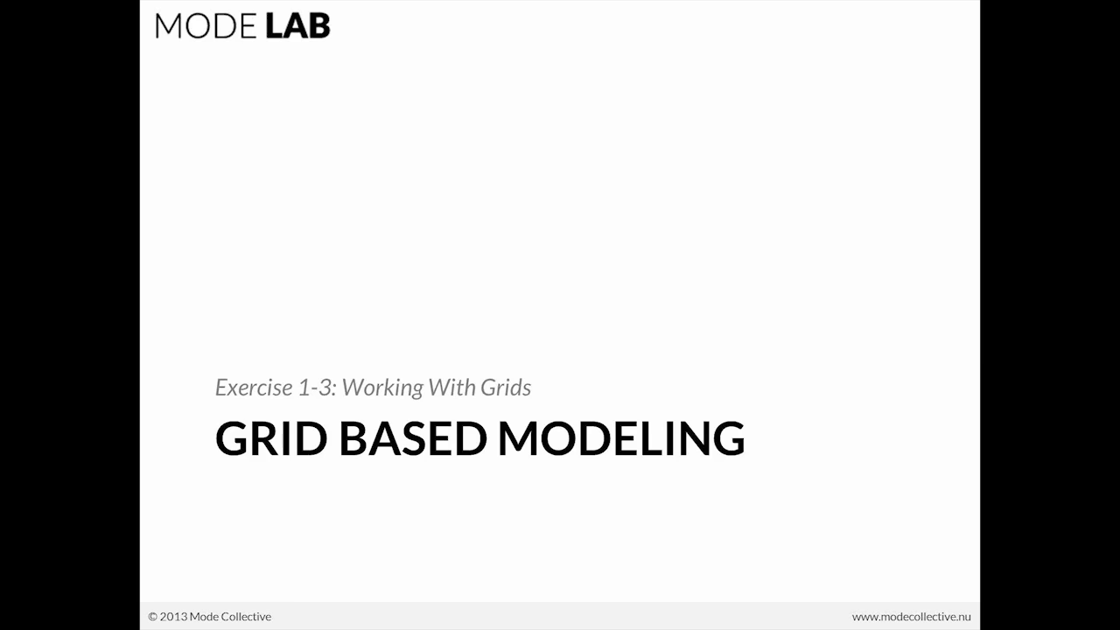
key(alt+Tab)
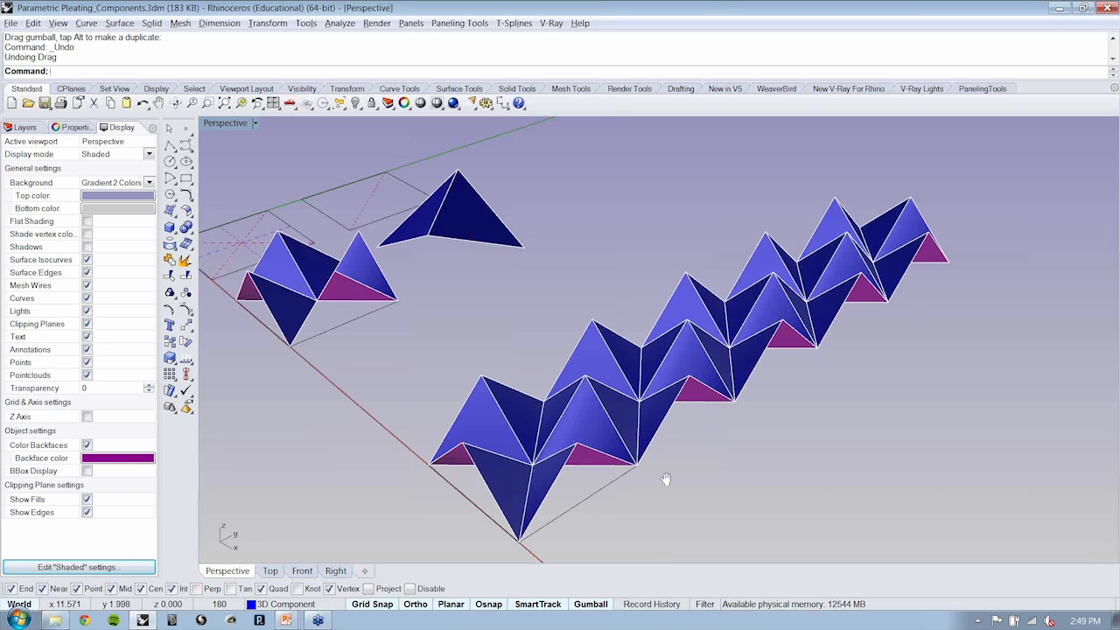
Step: Switch from the Perspective viewport to a maximized Top viewport showing the pleat strip
shift+right_drag(666, 479, 713, 424)
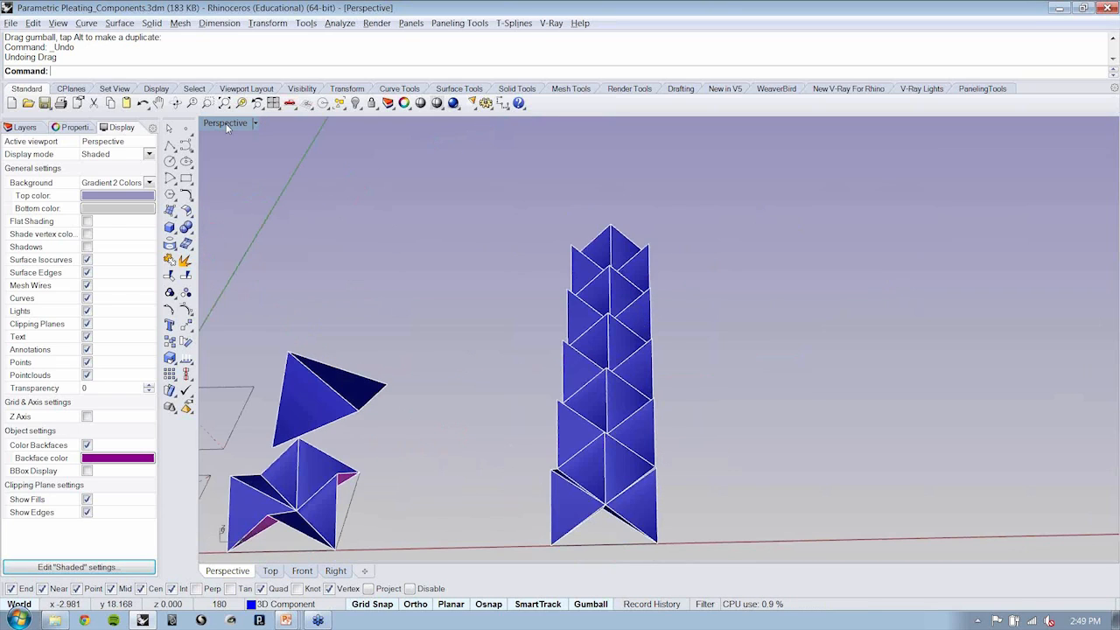
double_click(226, 124)
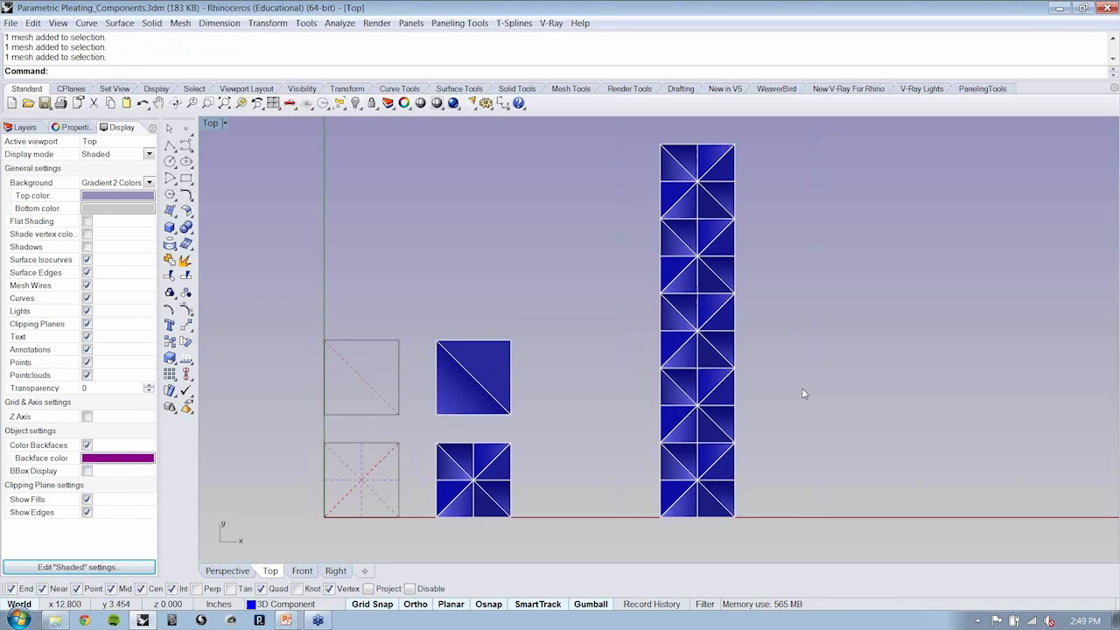
right_drag(802, 387, 811, 300)
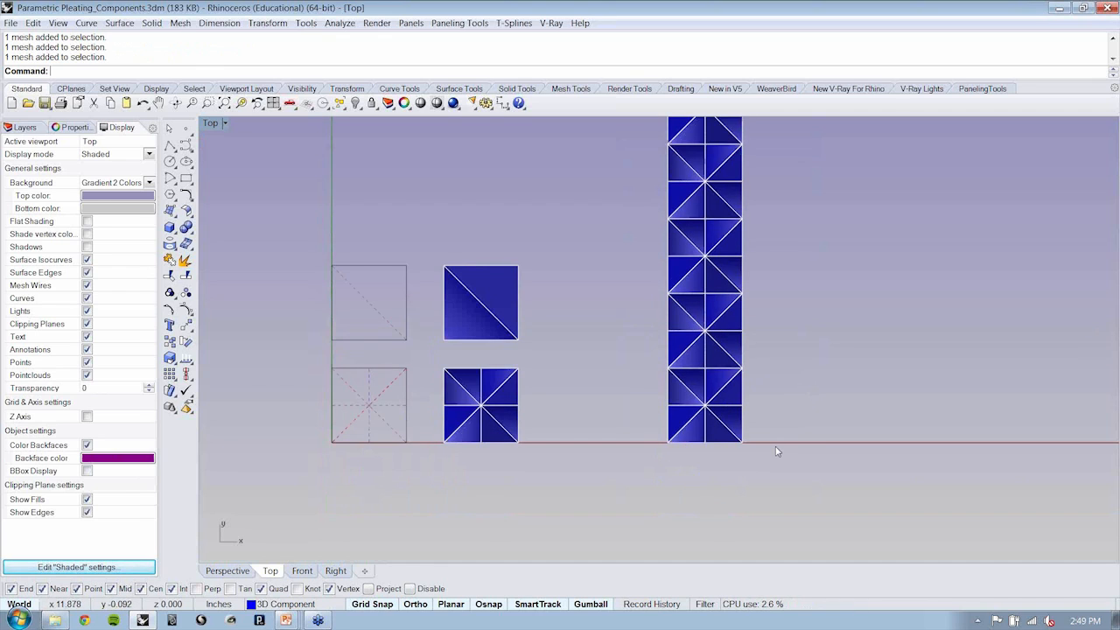
right_drag(773, 450, 709, 449)
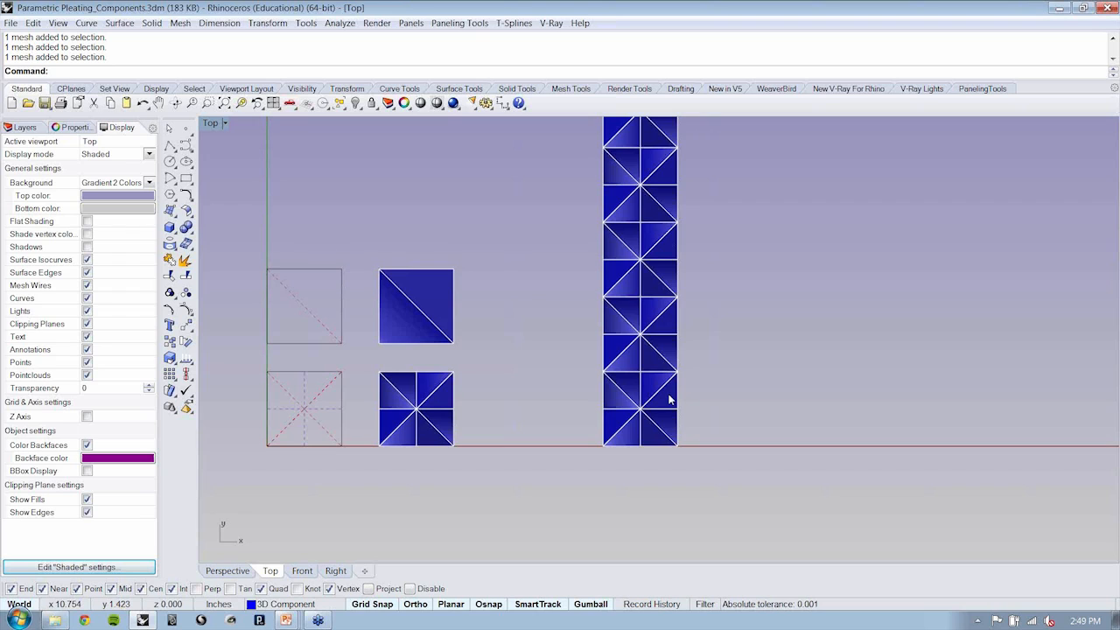
scroll(669, 399, up, 1)
scroll(670, 397, up, 4)
click(667, 435)
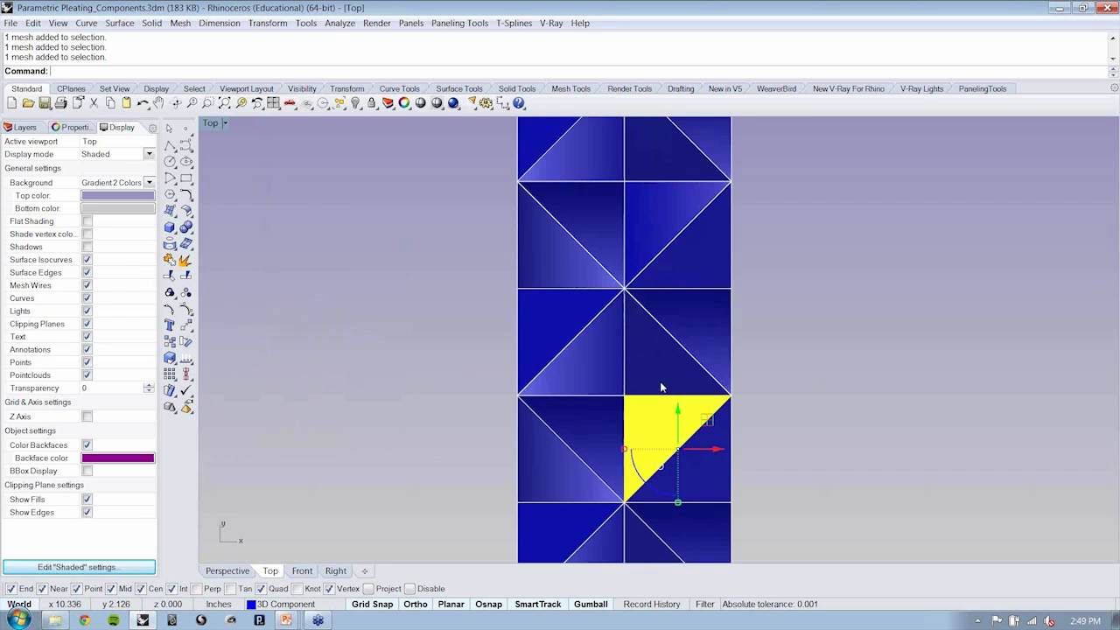
shift+click(659, 381)
scroll(586, 433, down, 4)
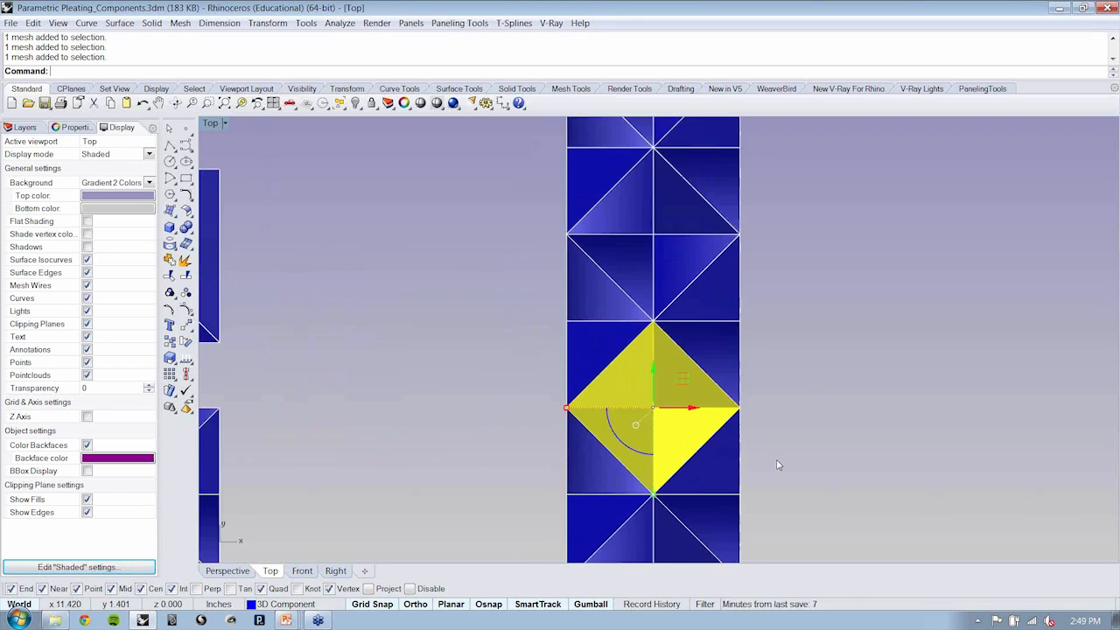
click(170, 342)
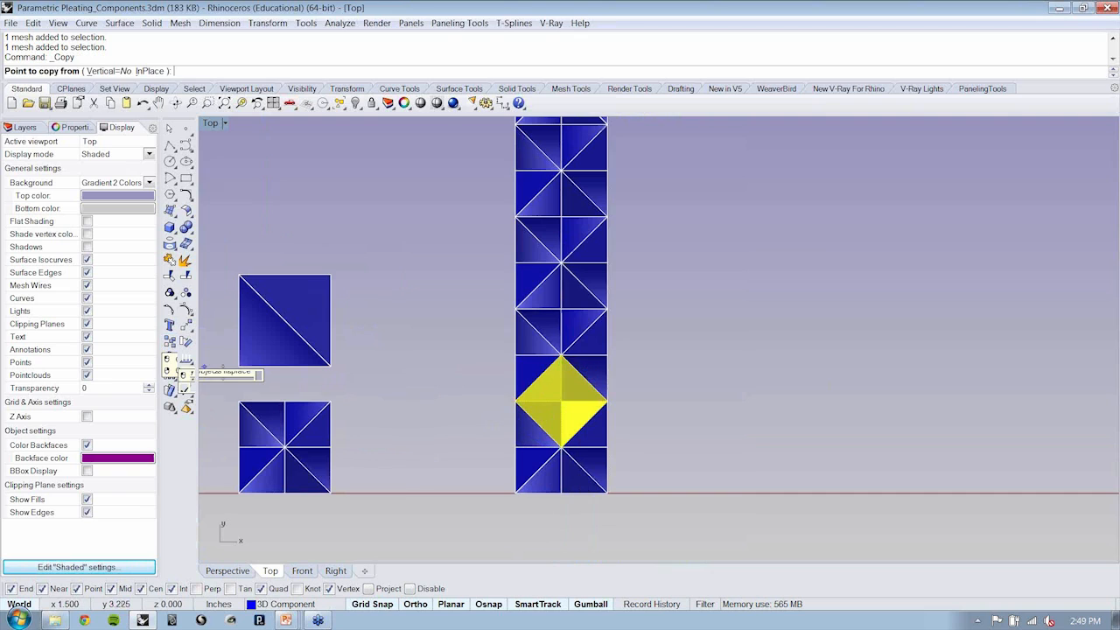
click(495, 516)
key(Escape)
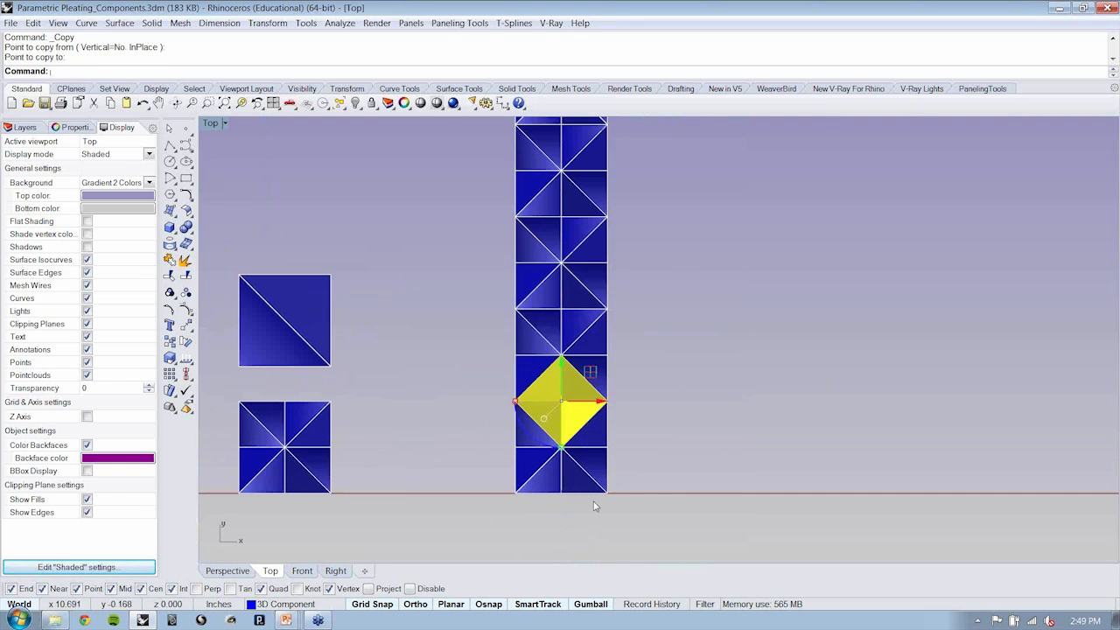
right_drag(594, 506, 933, 416)
click(798, 402)
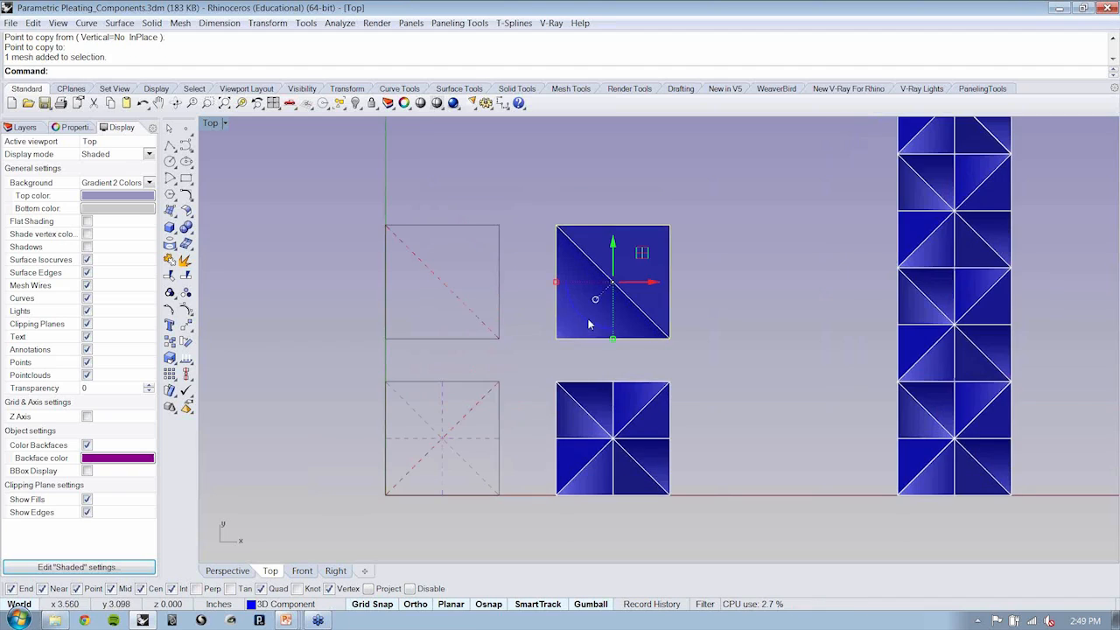
click(513, 359)
Step: Show the layer list and draw a triangular 3DFace from the lower crease square's upper-right corner to its center and lower-right corner
scroll(423, 437, up, 1)
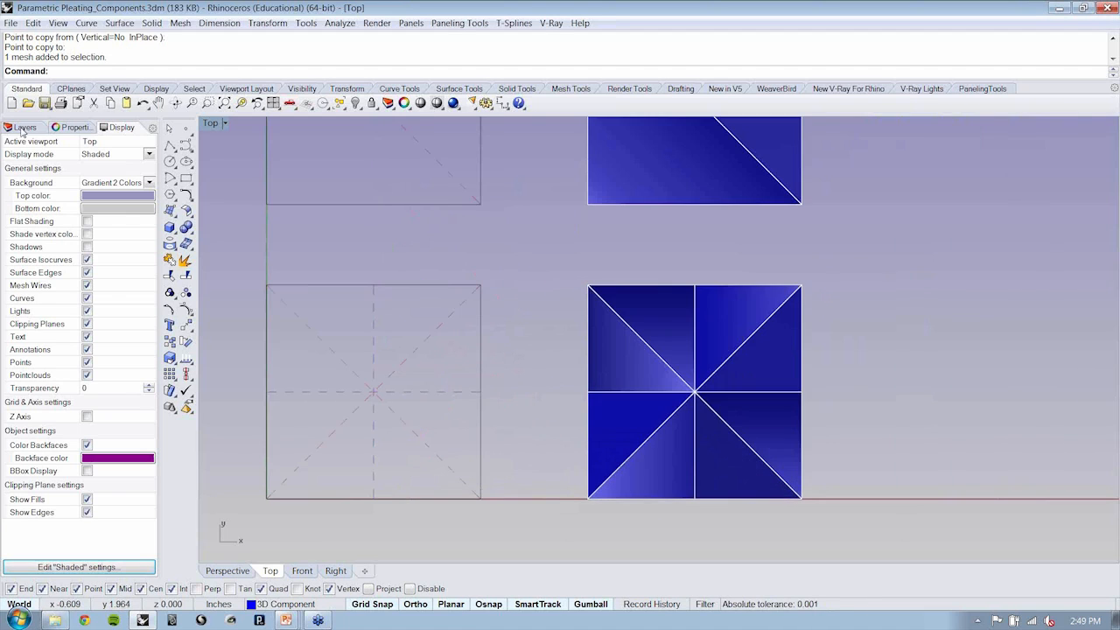
click(25, 128)
click(181, 23)
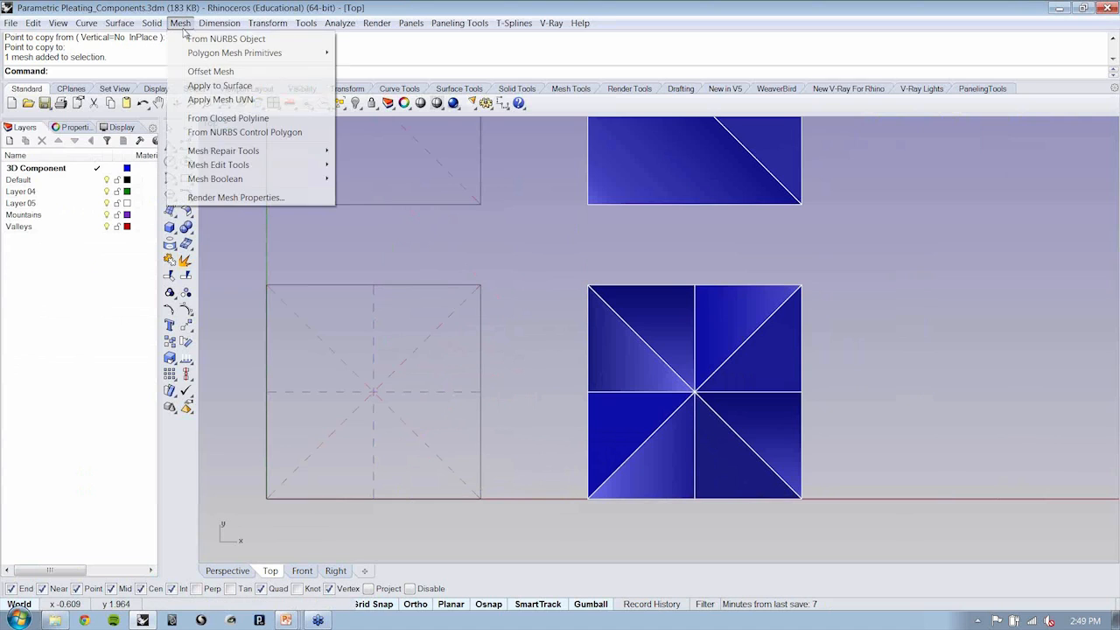
mouse_move(289, 52)
click(364, 54)
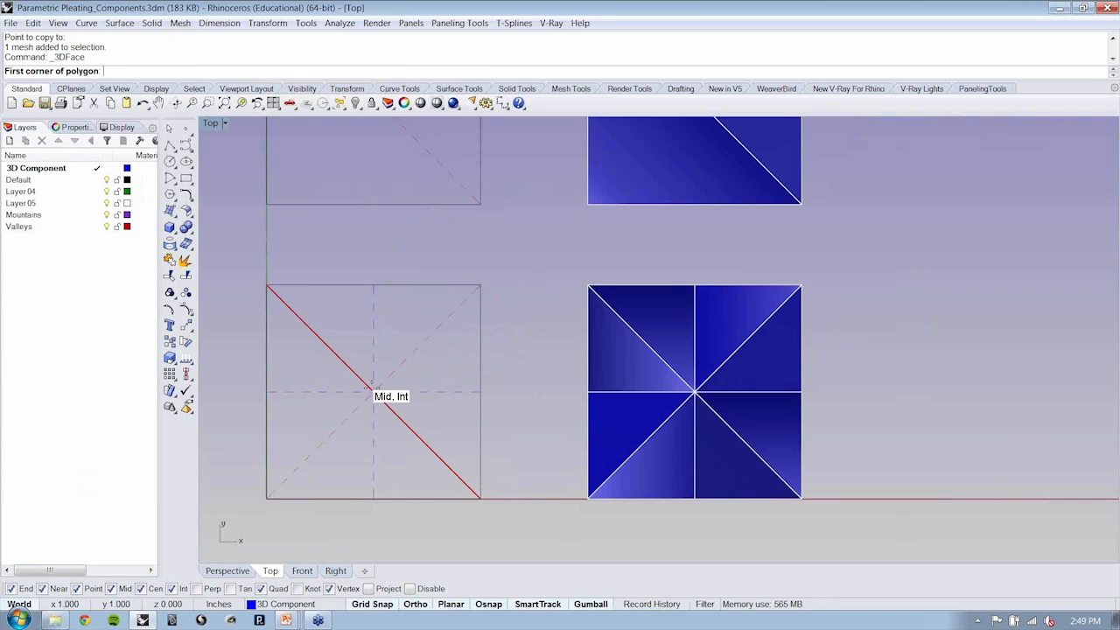
click(479, 287)
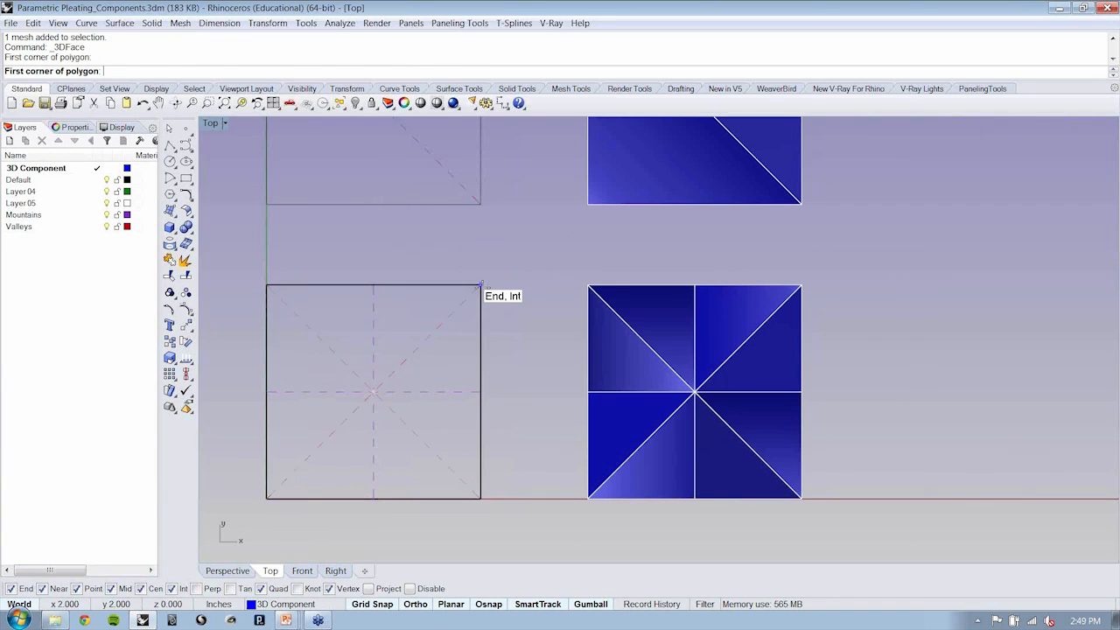
click(373, 391)
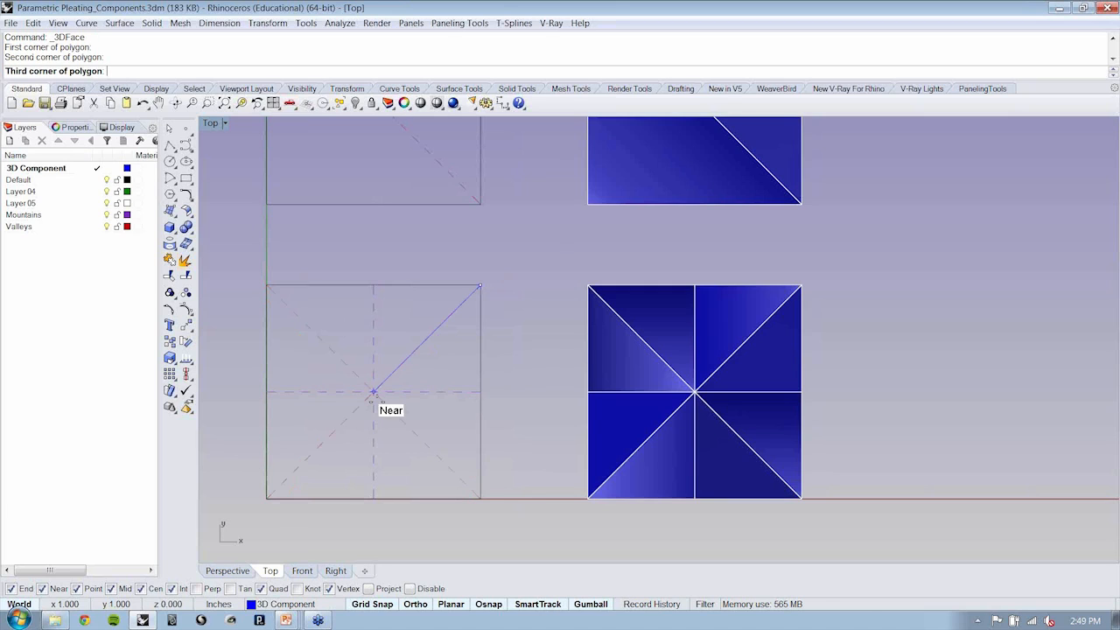
click(480, 499)
key(Return)
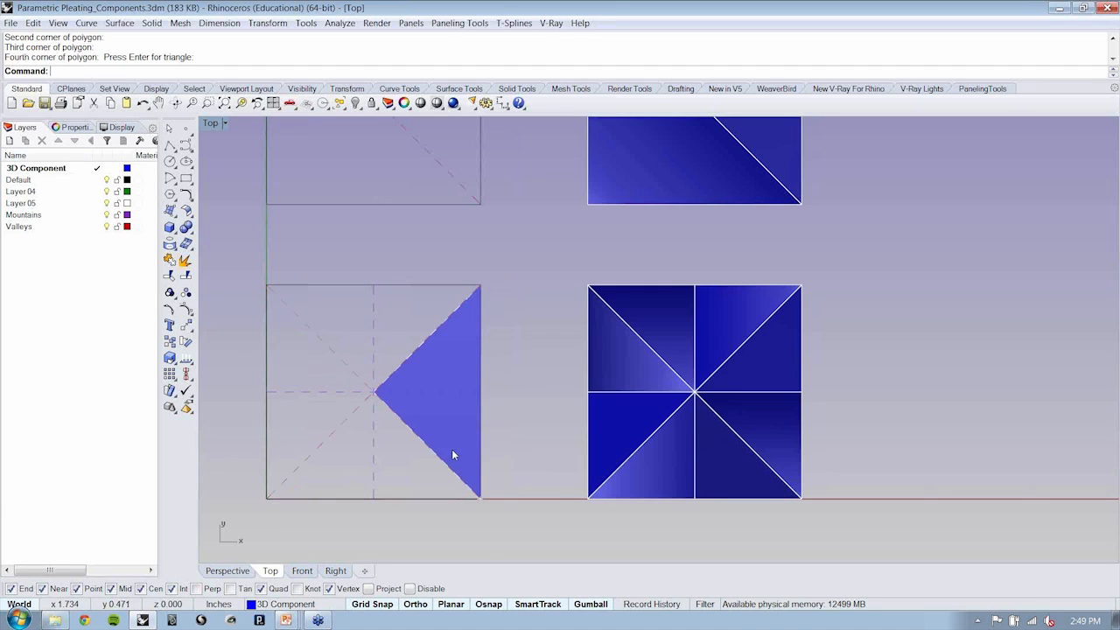
Step: Move the triangular mesh straight down below the crease pattern and mirror a copy across its vertical edge to form a diamond
click(452, 454)
scroll(344, 382, down, 3)
drag(344, 382, 356, 368)
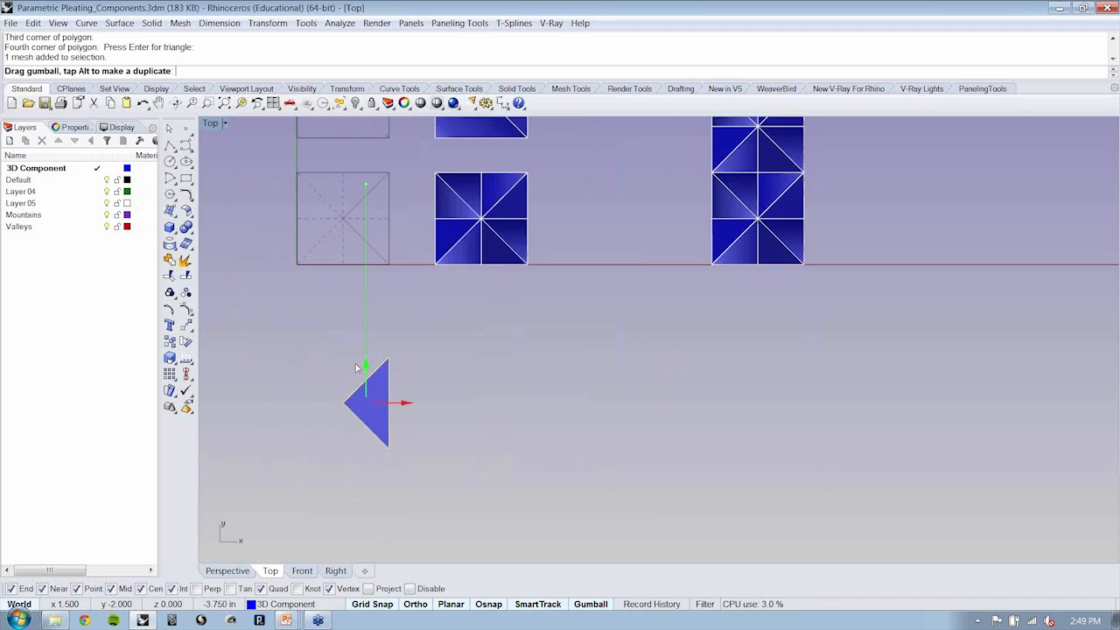
text(mi)
key(Return)
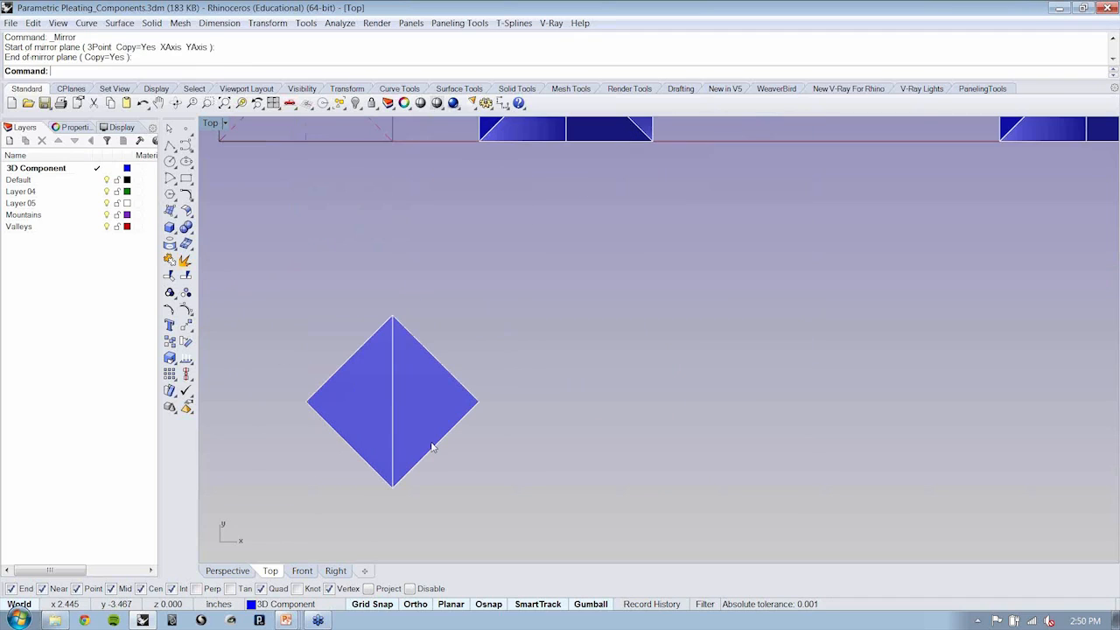
Step: Turn on the control points of both triangular meshes forming the diamond
click(432, 448)
shift+click(352, 417)
scroll(390, 412, down, 2)
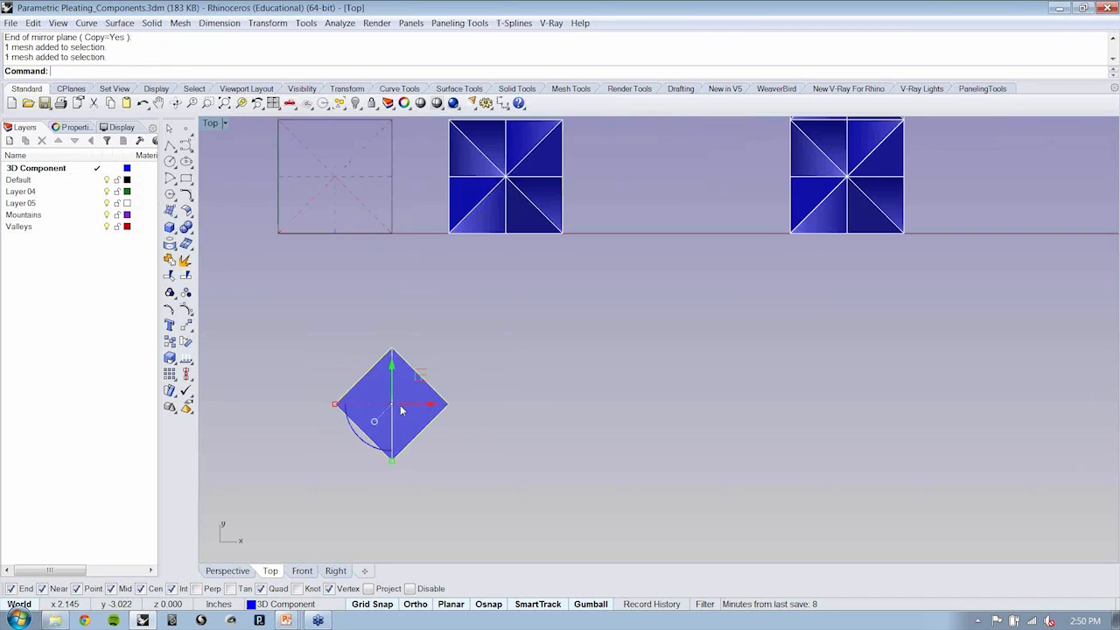
scroll(402, 410, up, 2)
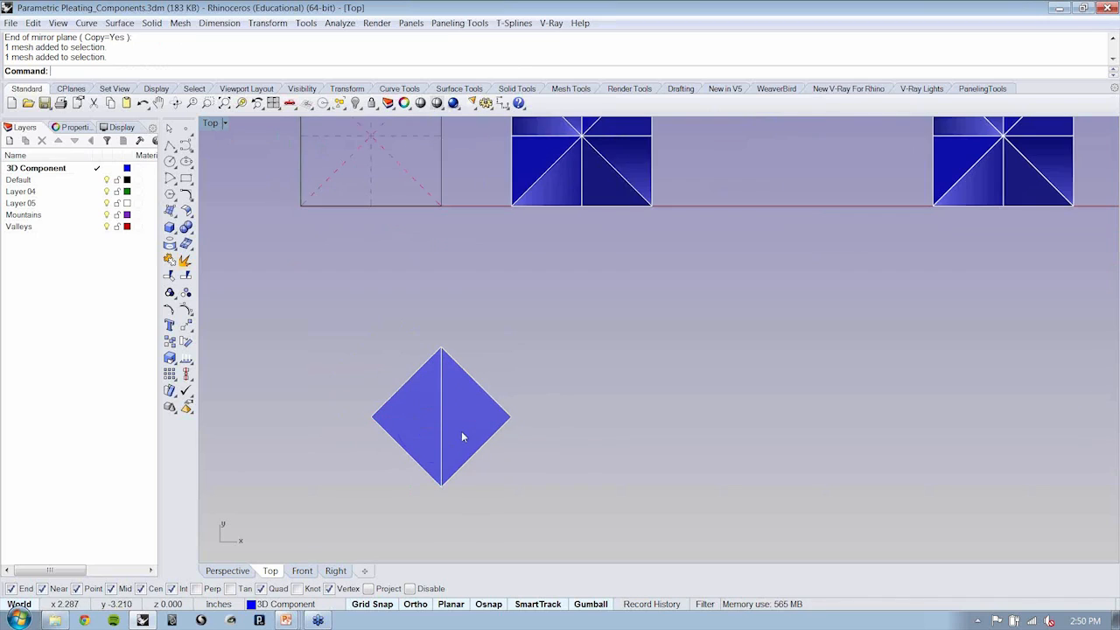
click(187, 340)
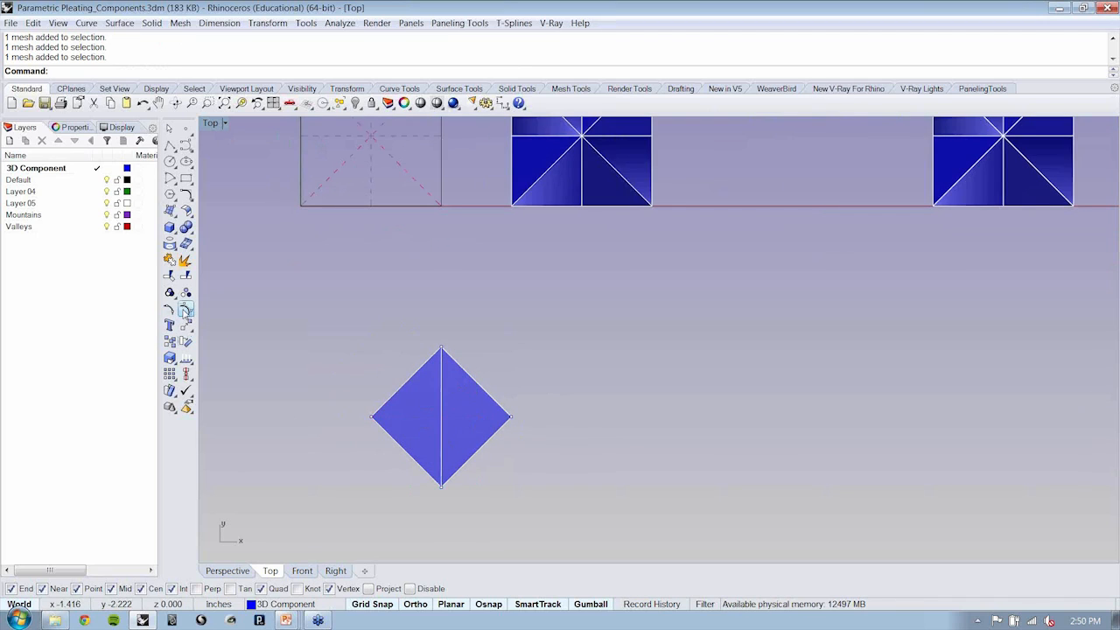
Step: Move the lowest control points of both triangular meshes straight up to the diamond's center and close point editing
drag(448, 452, 457, 388)
key(Escape)
key(Escape)
Step: Mirror both triangular meshes across the diamond's horizontal axis and join the four faces into one mesh
click(469, 397)
shift+click(420, 400)
right_click(447, 428)
click(441, 417)
click(511, 417)
drag(560, 399, 399, 453)
key(ctrl+j)
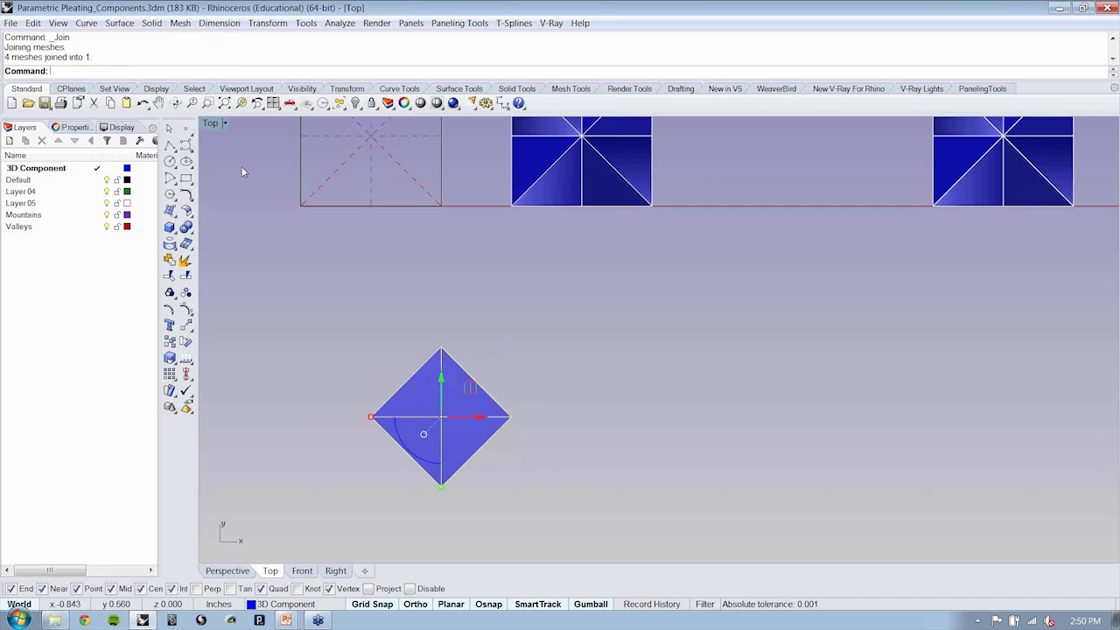
Step: Zoom to the joined diamond mesh in the Perspective viewport and turn on its control points
scroll(567, 142, down, 3)
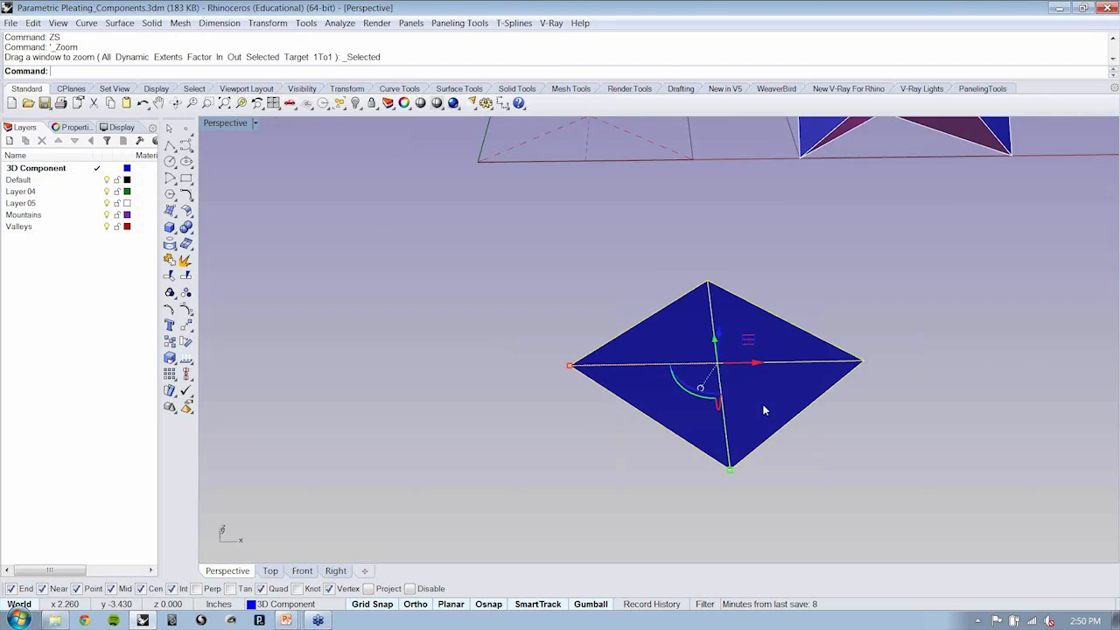
right_drag(762, 407, 660, 377)
key(F10)
Step: Select the control points at the diamond's four outer corners and raise them vertically by about 0.75 in
drag(525, 287, 654, 365)
drag(775, 405, 880, 499)
scroll(775, 404, down, 3)
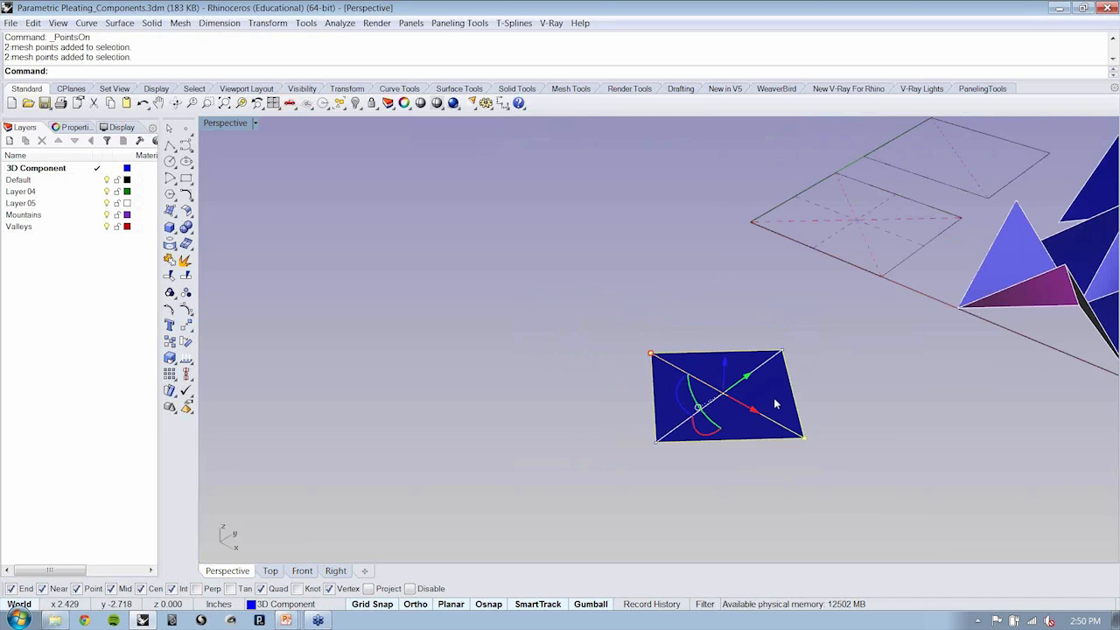
shift+right_drag(774, 403, 703, 383)
drag(652, 339, 743, 322)
drag(531, 383, 619, 445)
drag(654, 343, 649, 280)
right_drag(649, 280, 653, 373)
Step: Try to copy the folded diamond component diagonally from one corner onto its opposite corner
click(599, 416)
right_drag(599, 416, 490, 385)
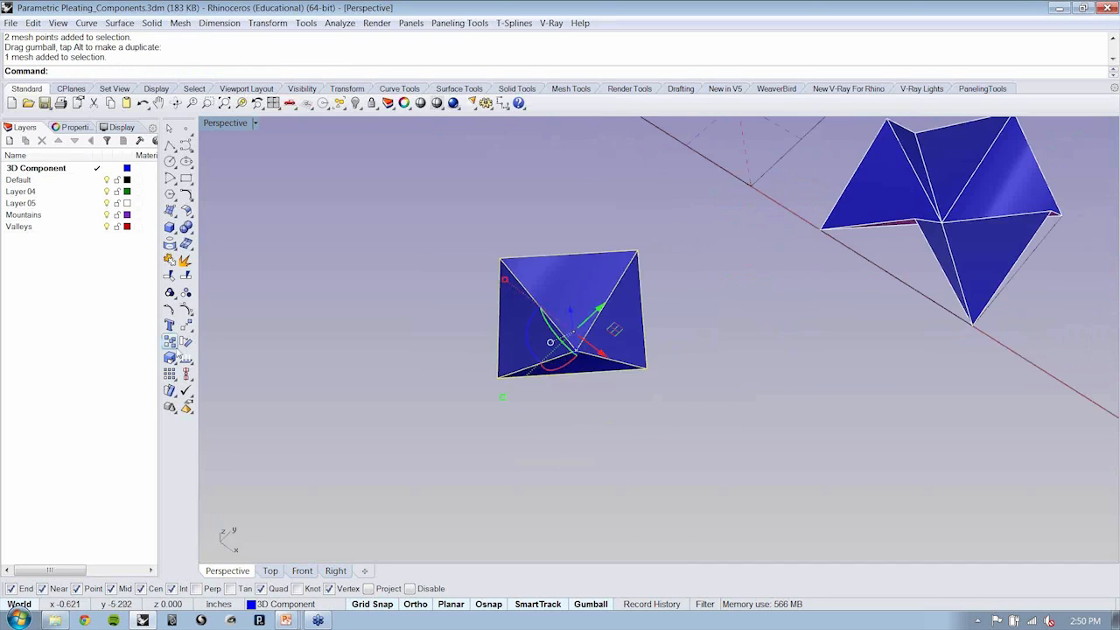
click(168, 341)
click(497, 377)
click(629, 254)
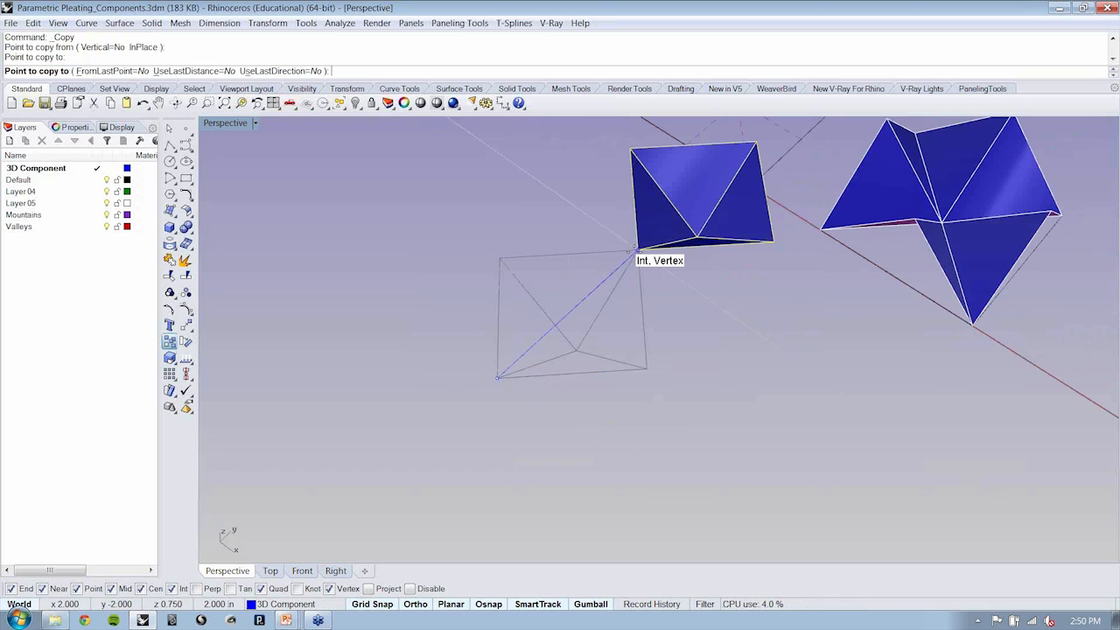
key(Return)
shift+right_drag(690, 392, 546, 342)
click(185, 341)
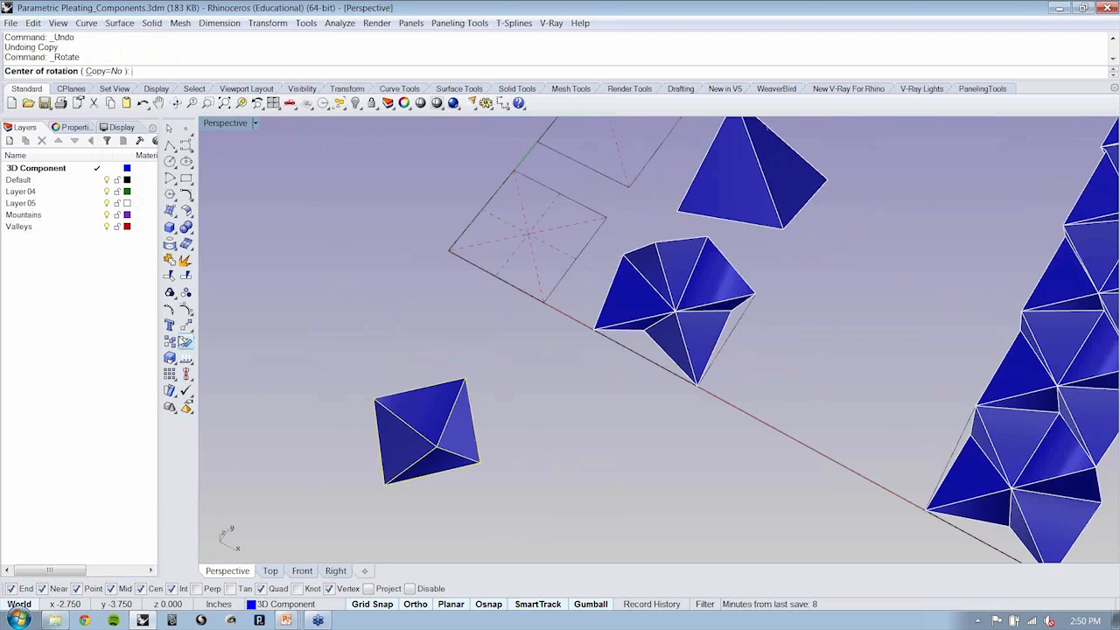
Step: Try tiling the folded diamond with three corner-to-corner copies and undo them
click(170, 341)
click(374, 398)
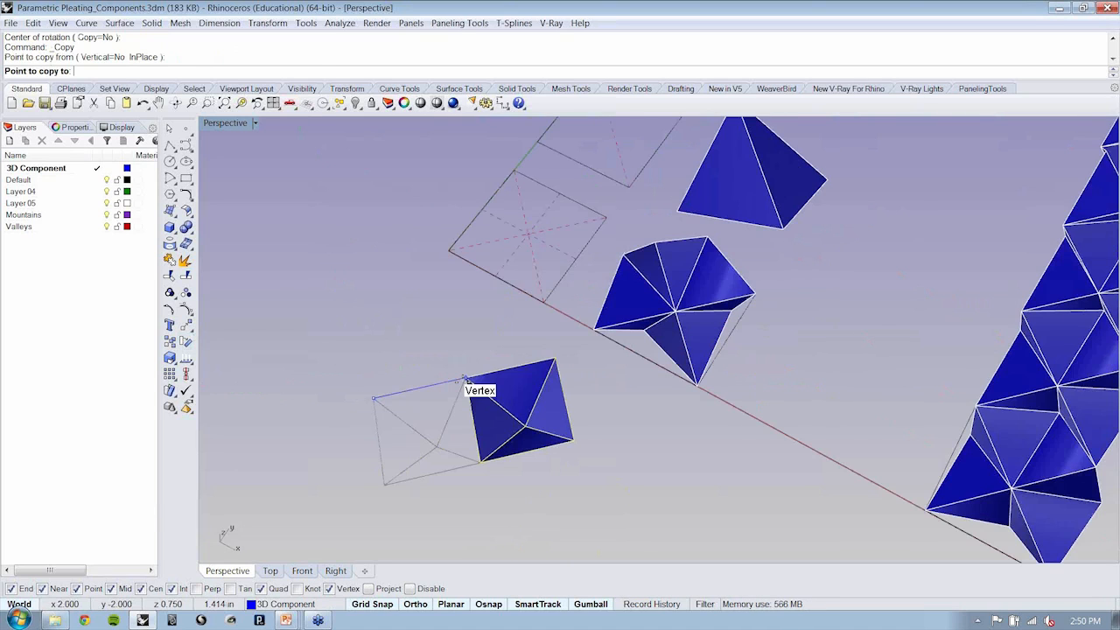
click(465, 379)
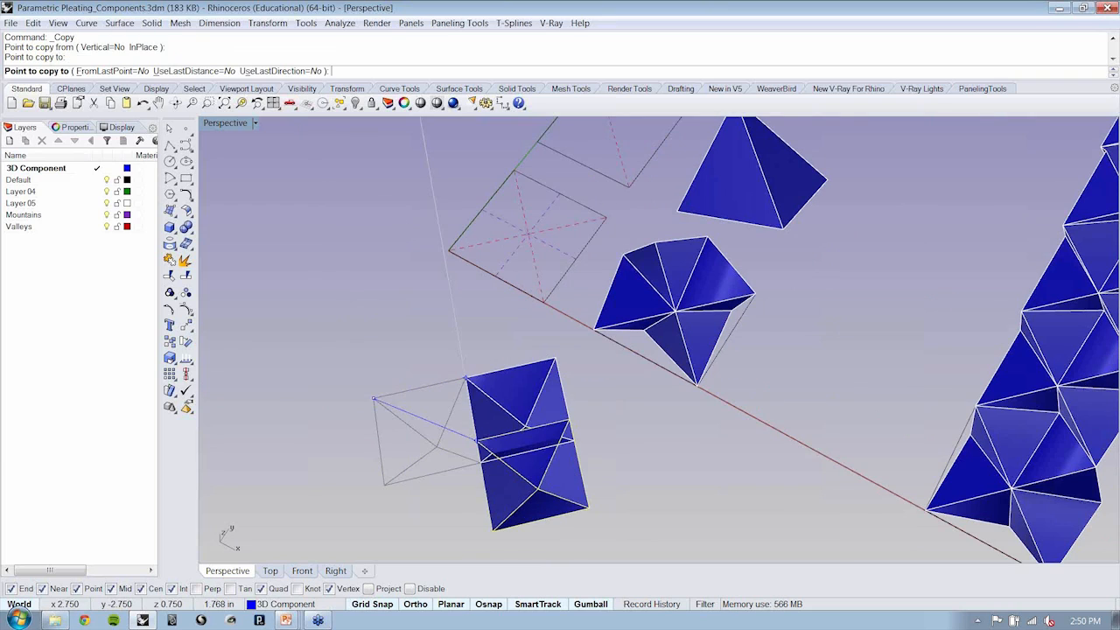
click(480, 461)
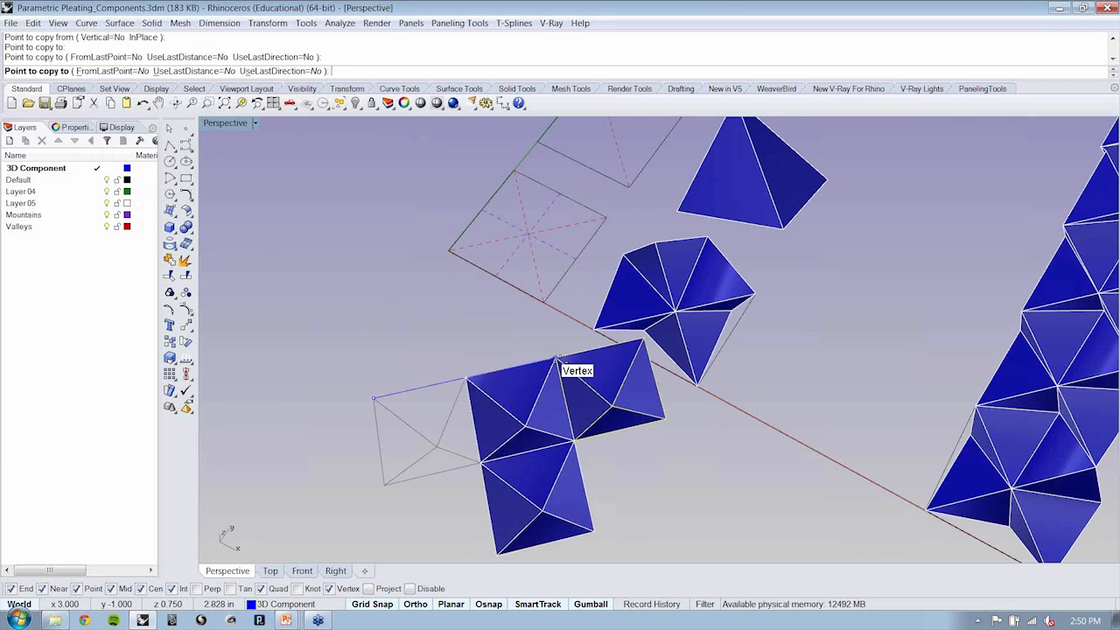
click(556, 358)
key(Return)
right_drag(557, 358, 319, 451)
key(ctrl+z)
Step: Make the Default layer current and draw a closed polyline through the four raised corners of the folded diamond component
click(516, 354)
mouse_move(422, 411)
shift+right_down()
mouse_move(395, 401)
mouse_move(457, 422)
mouse_move(435, 410)
shift+right_up()
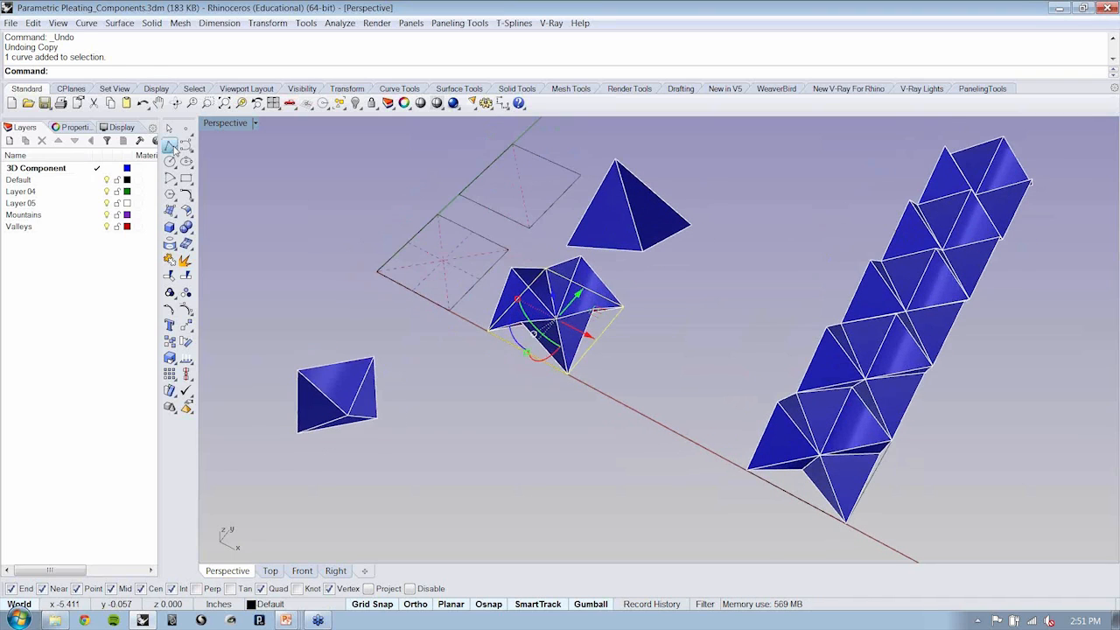
click(171, 146)
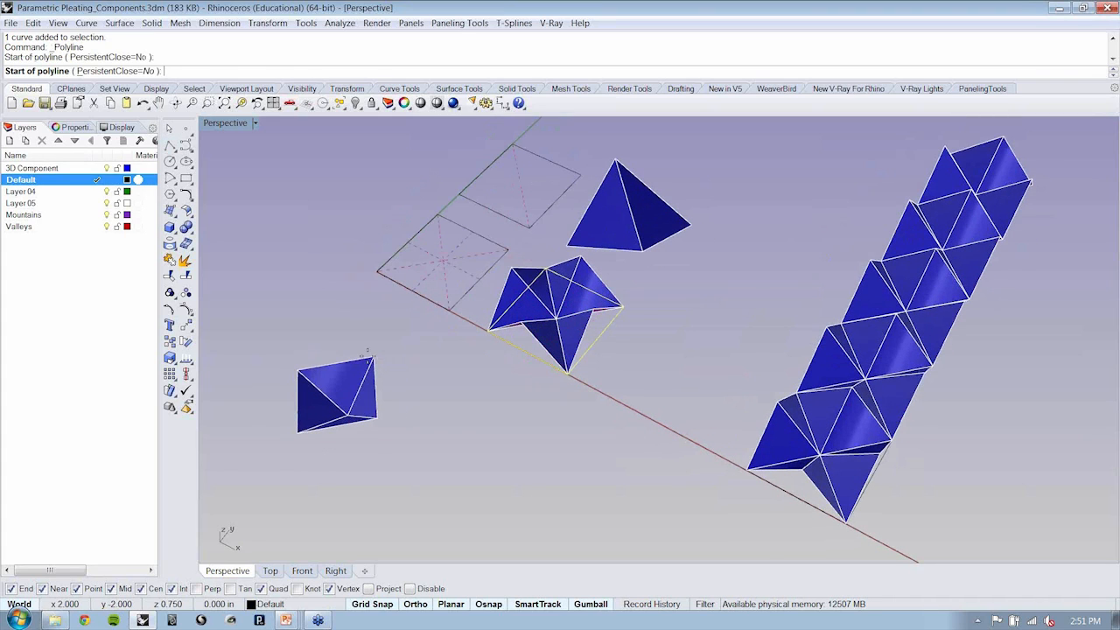
click(368, 351)
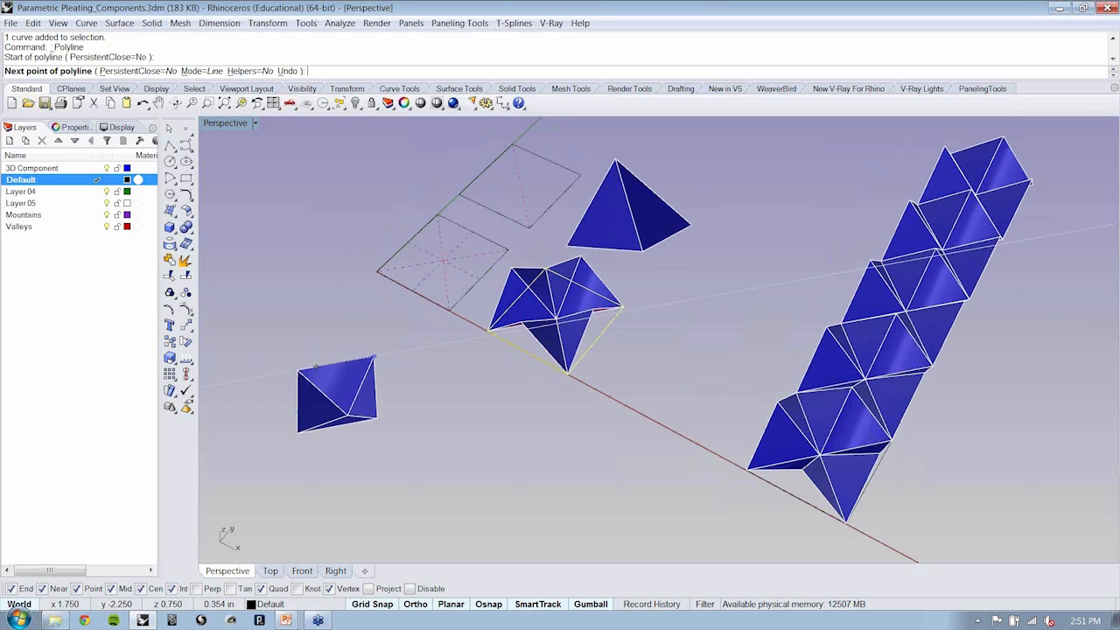
click(298, 370)
click(298, 433)
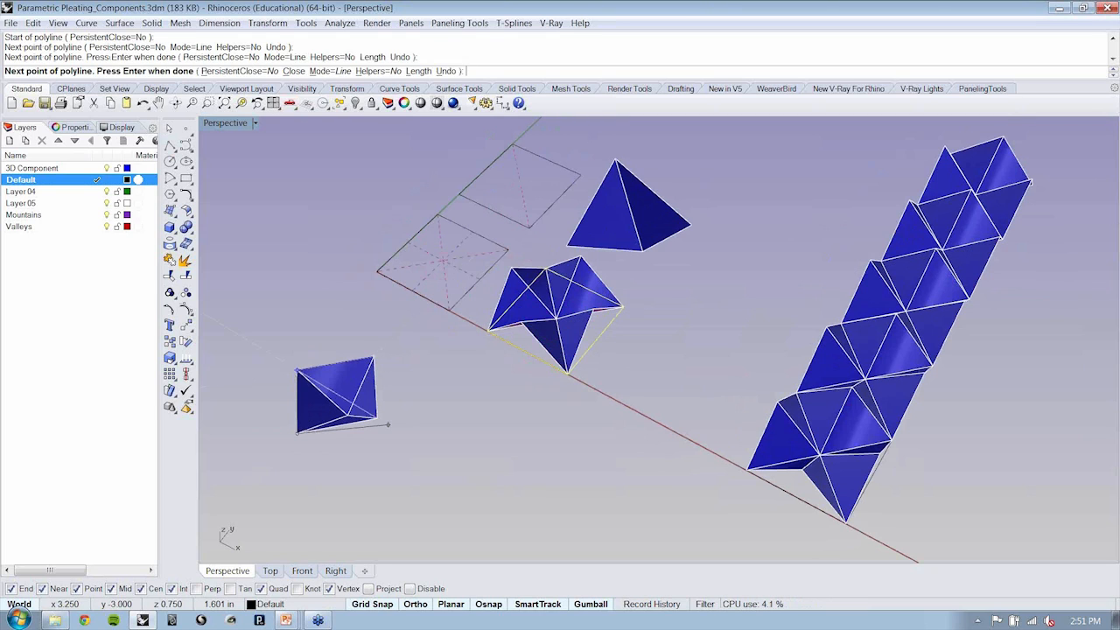
text(c)
key(Return)
Step: Move the closed polyline vertically down 0.75 in to the level of the folded component's lowest center vertex
click(382, 359)
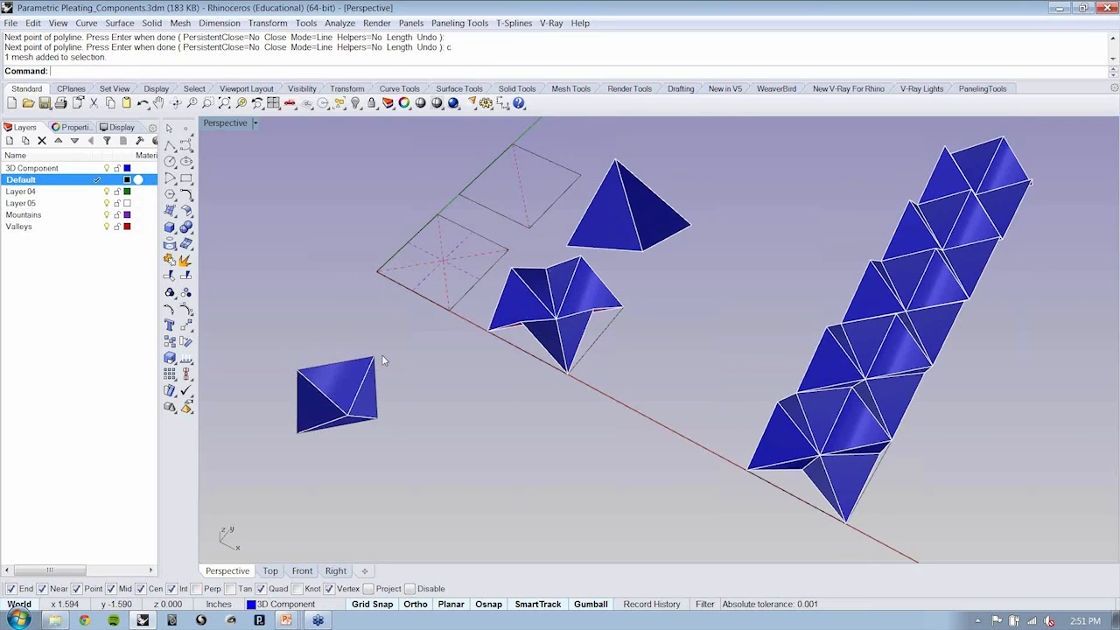
right_drag(381, 359, 264, 305)
drag(263, 306, 385, 388)
right_drag(385, 387, 399, 380)
text(m)
key(Return)
text(v)
key(Return)
click(335, 415)
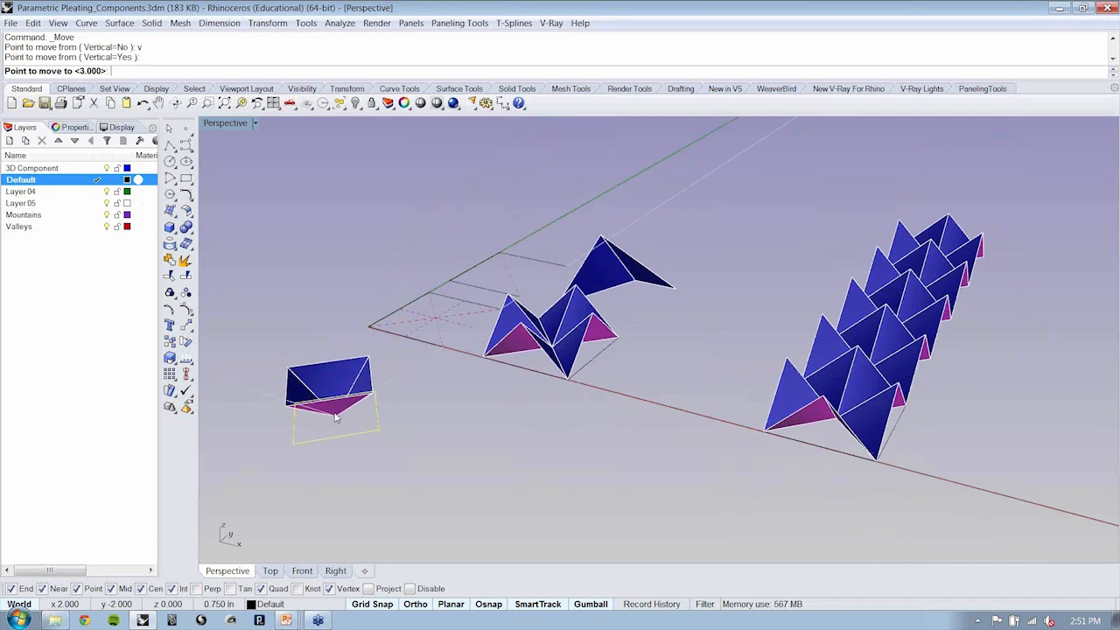
key(Escape)
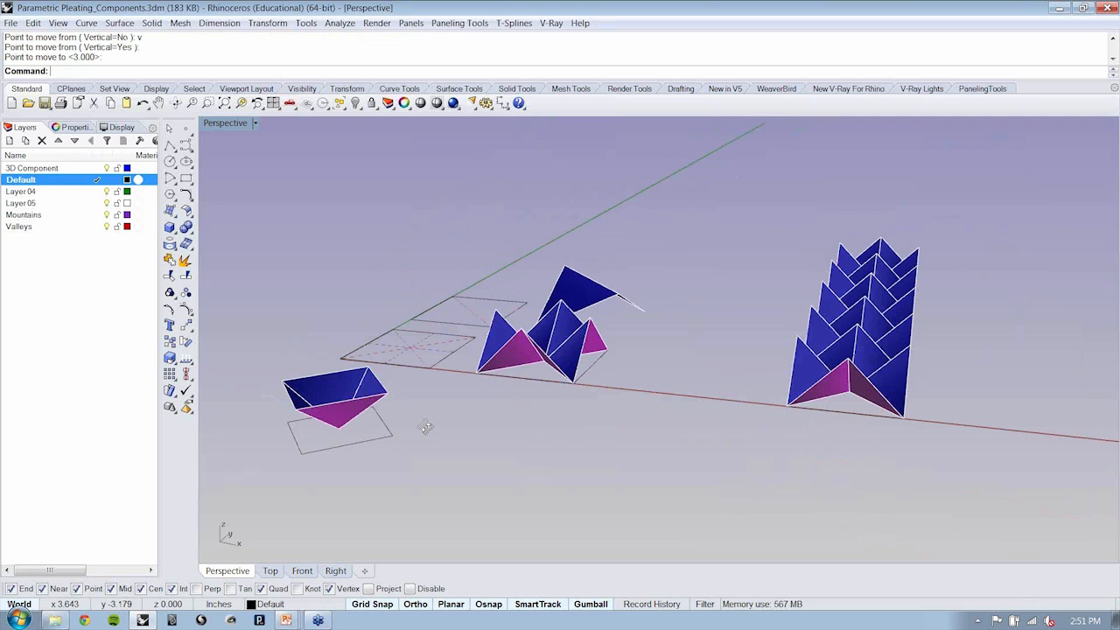